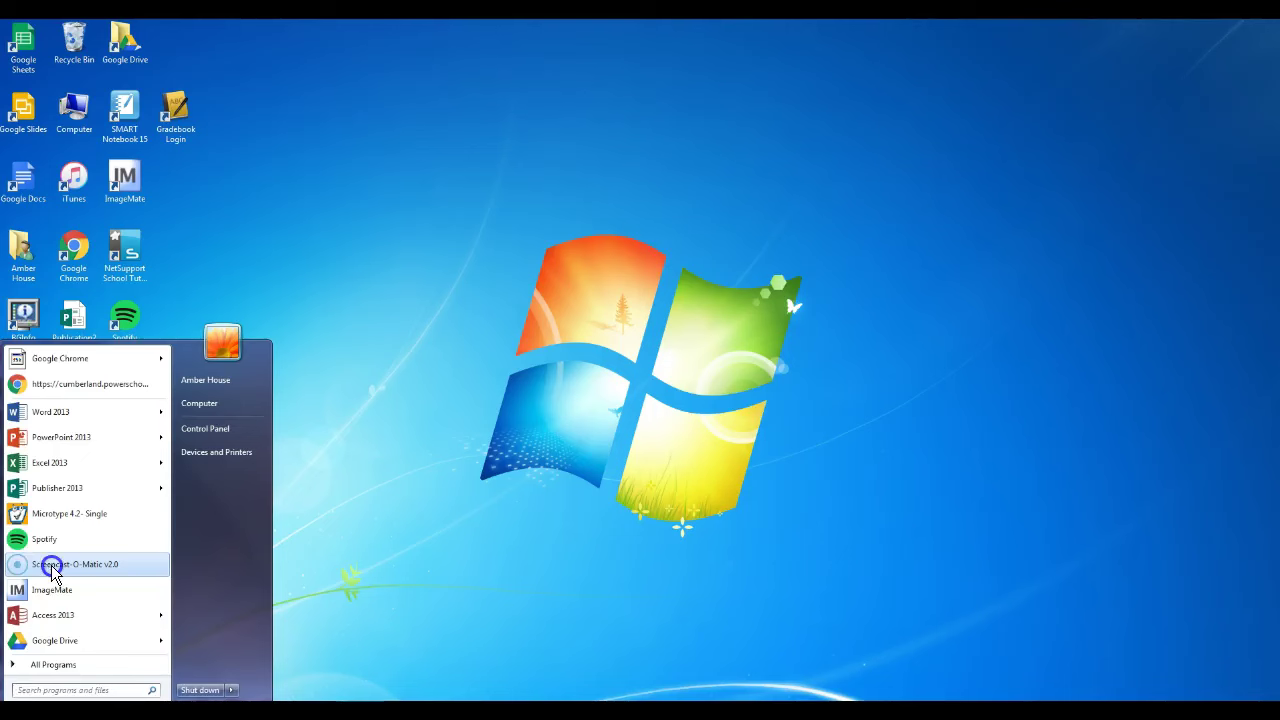
- Launch Word 2013 from the Windows 7 Start menu and bring up its start screen
click(45, 412)
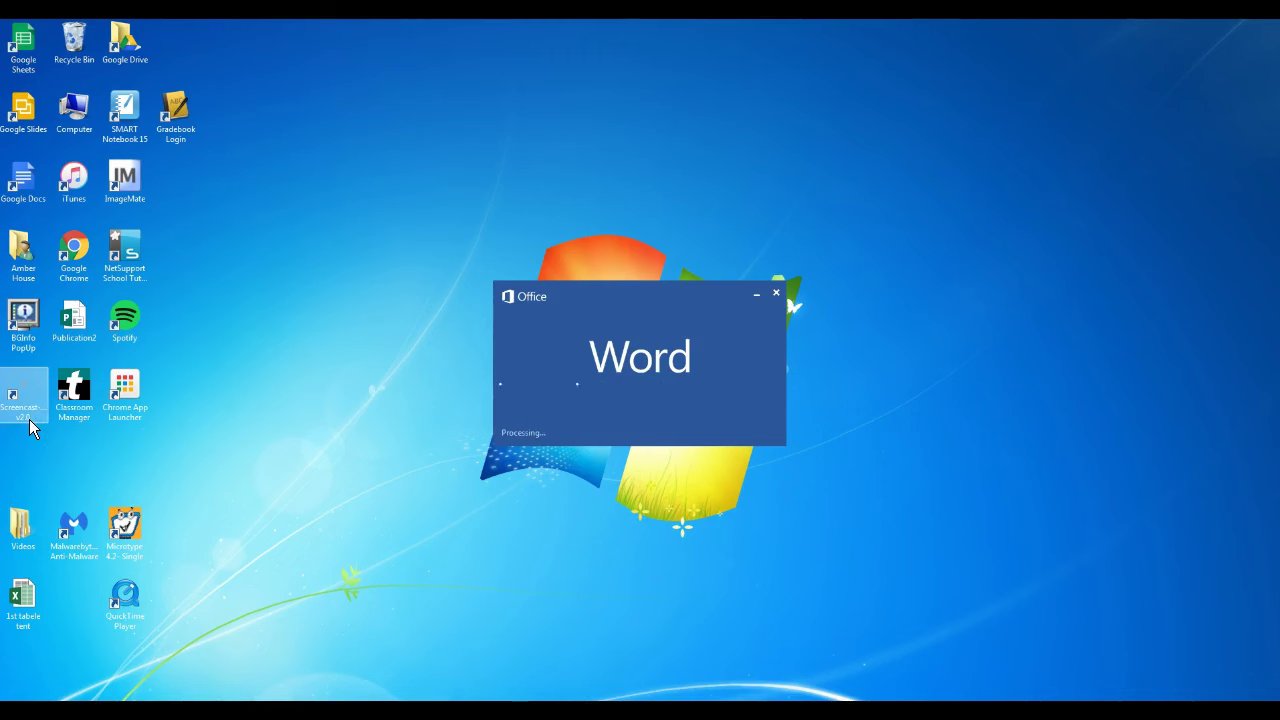
click(12, 235)
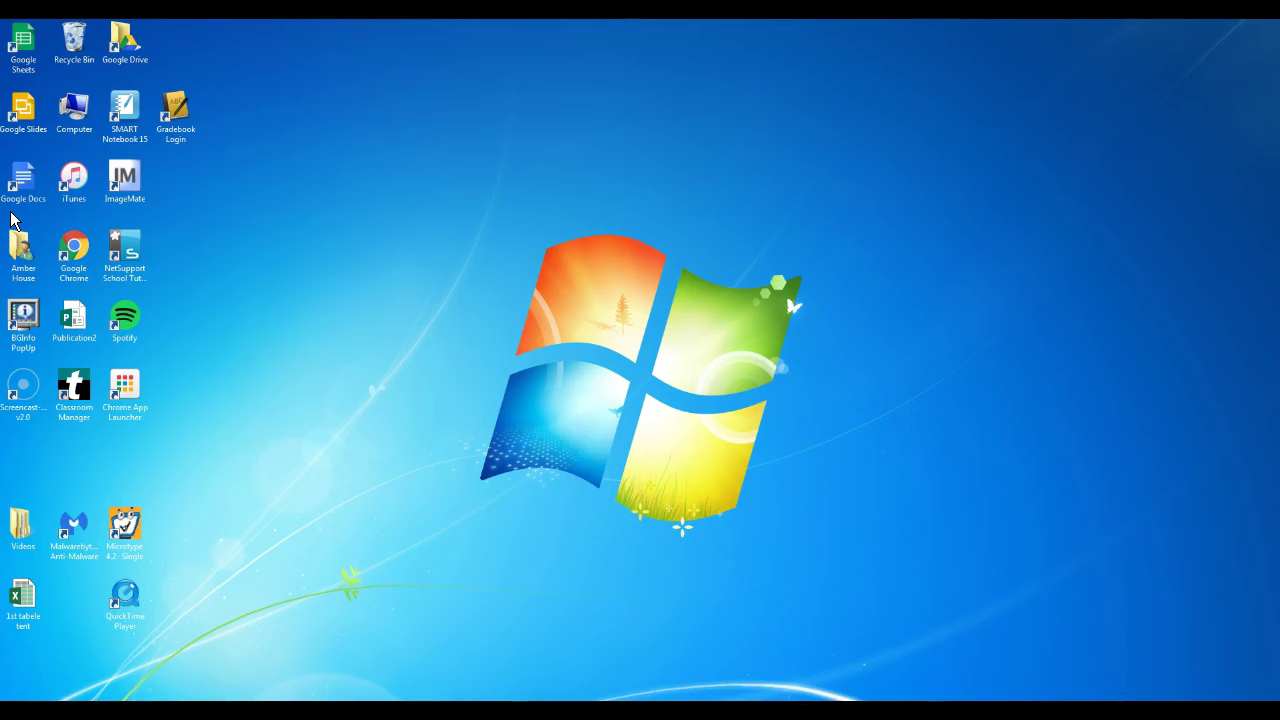
click(731, 223)
click(272, 710)
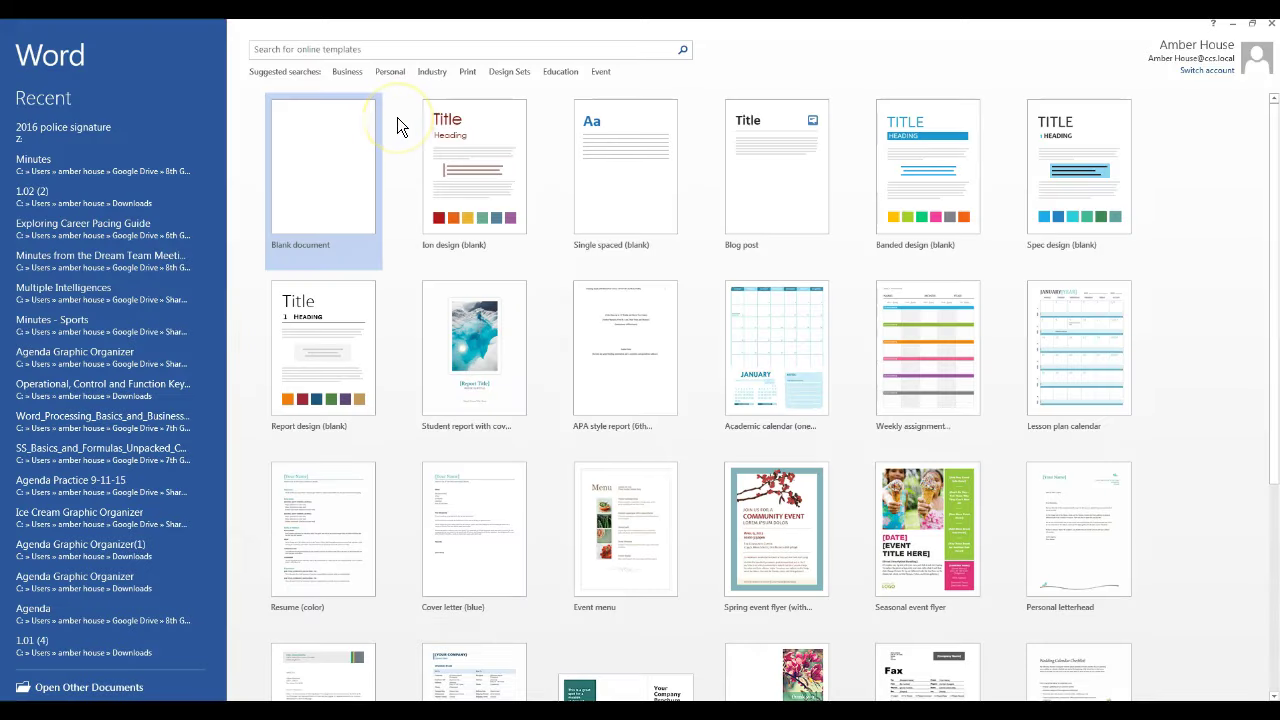
- Create a blank document, type the author's first name left-aligned in the header, and return to the body
click(352, 171)
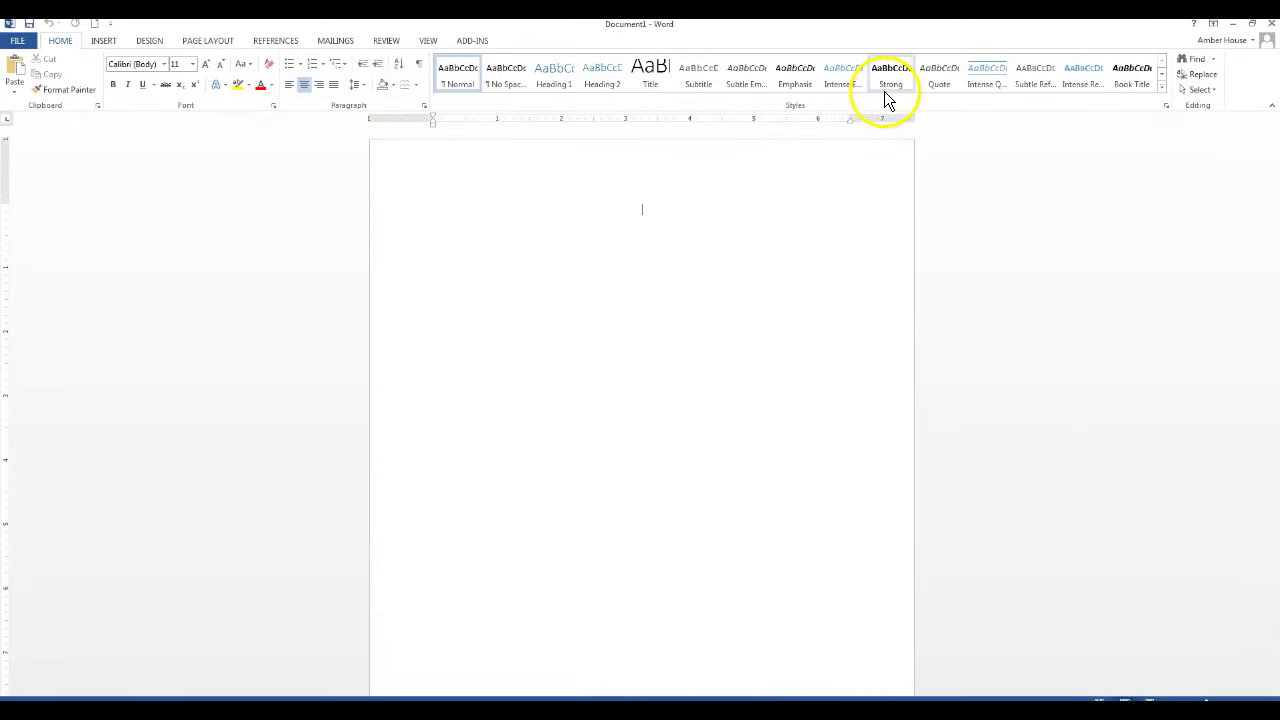
double_click(520, 174)
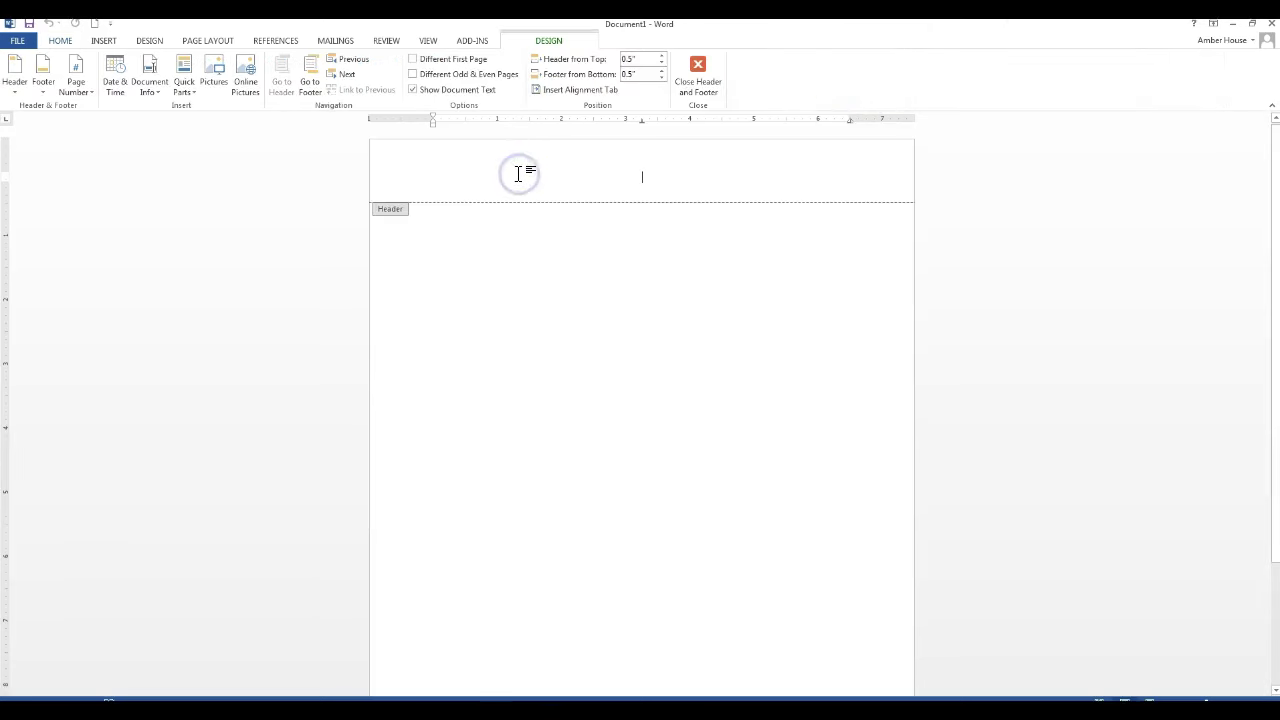
click(640, 186)
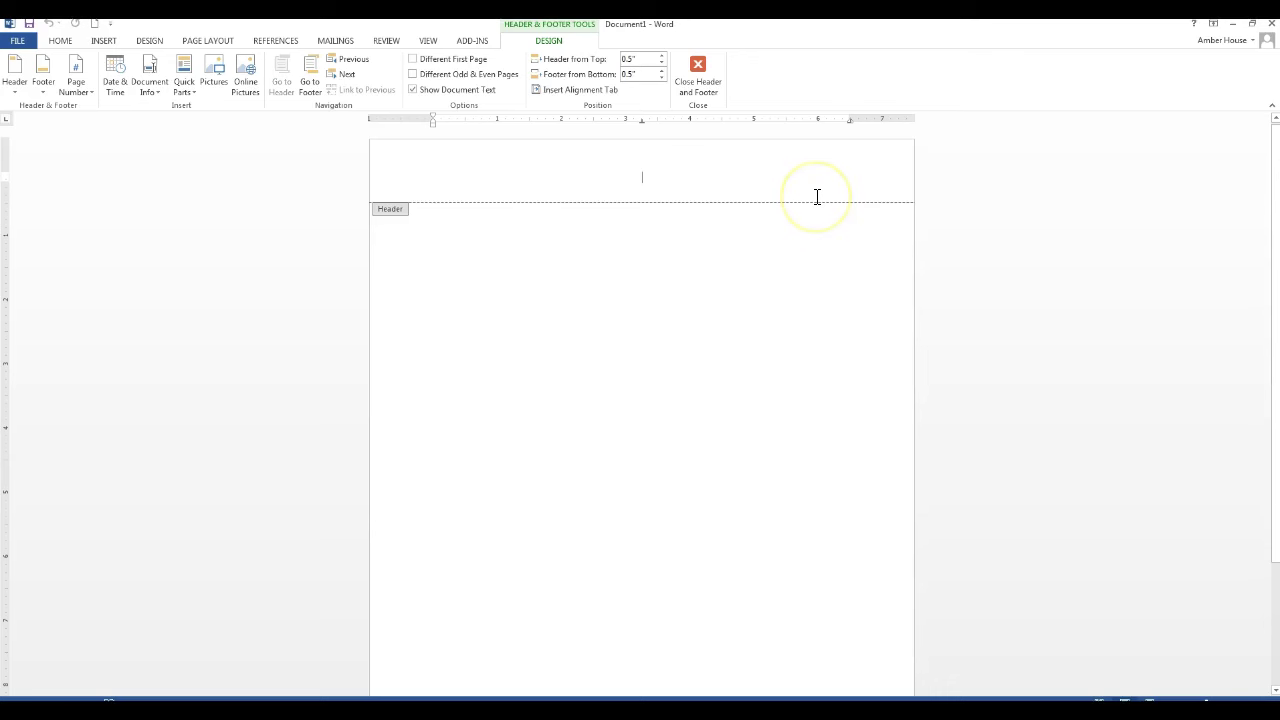
click(62, 39)
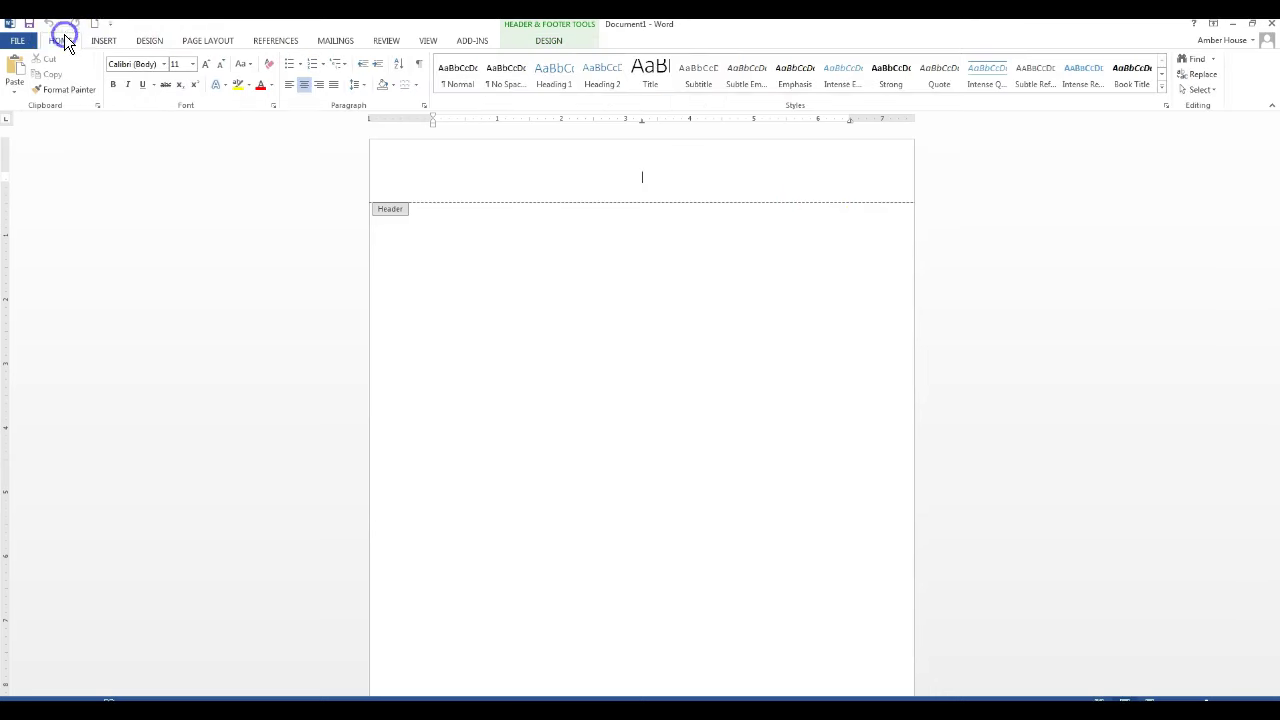
click(287, 85)
text(Amber)
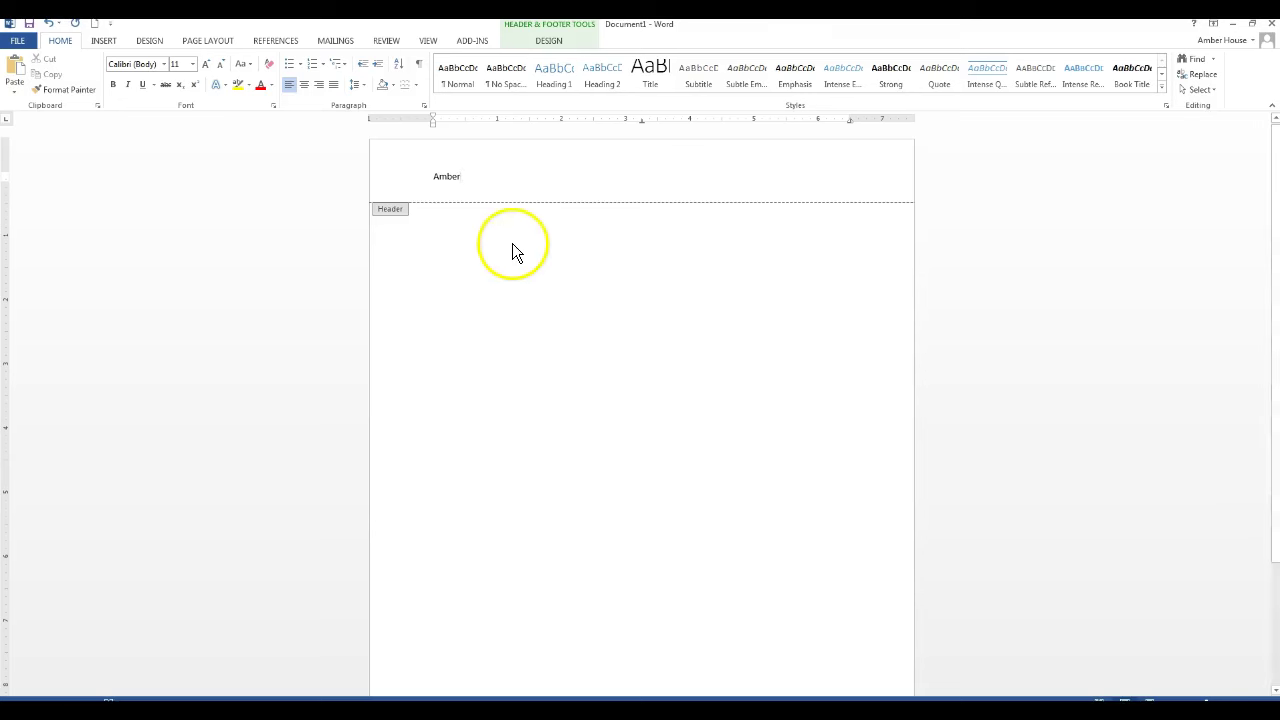
double_click(562, 323)
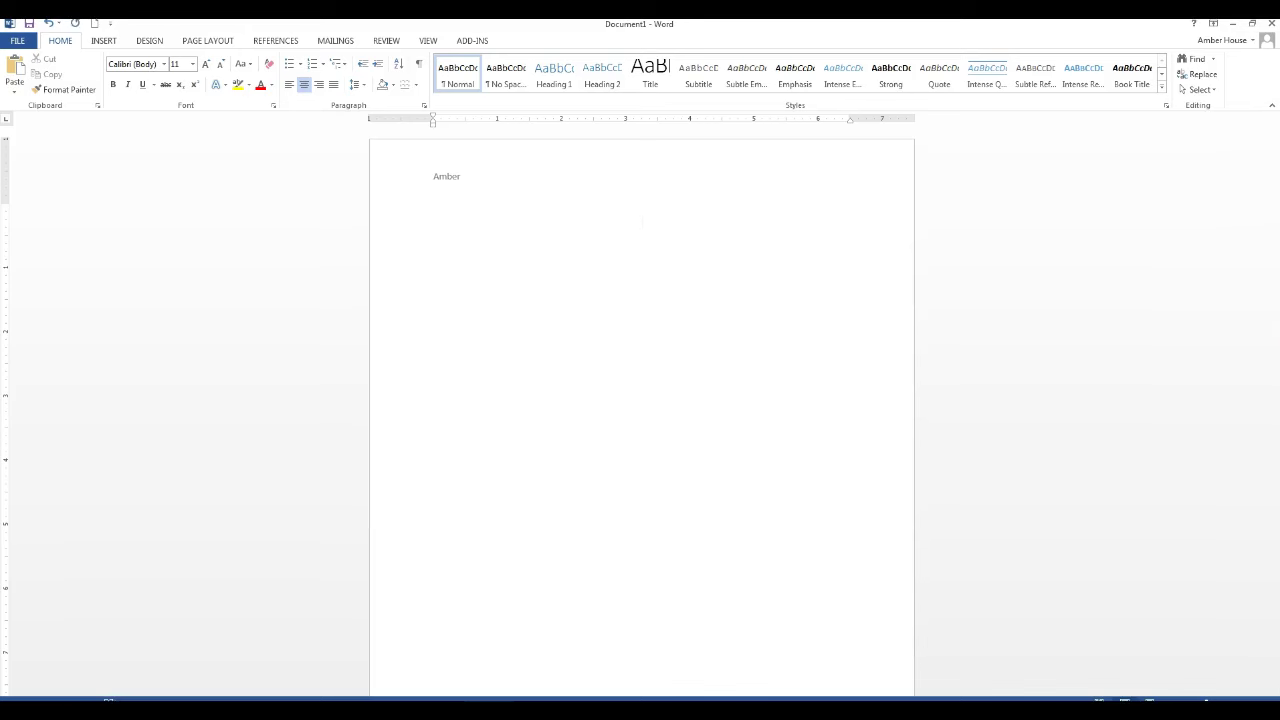
- Type the AMBER initials left-aligned down the page, one capital letter per line
click(294, 89)
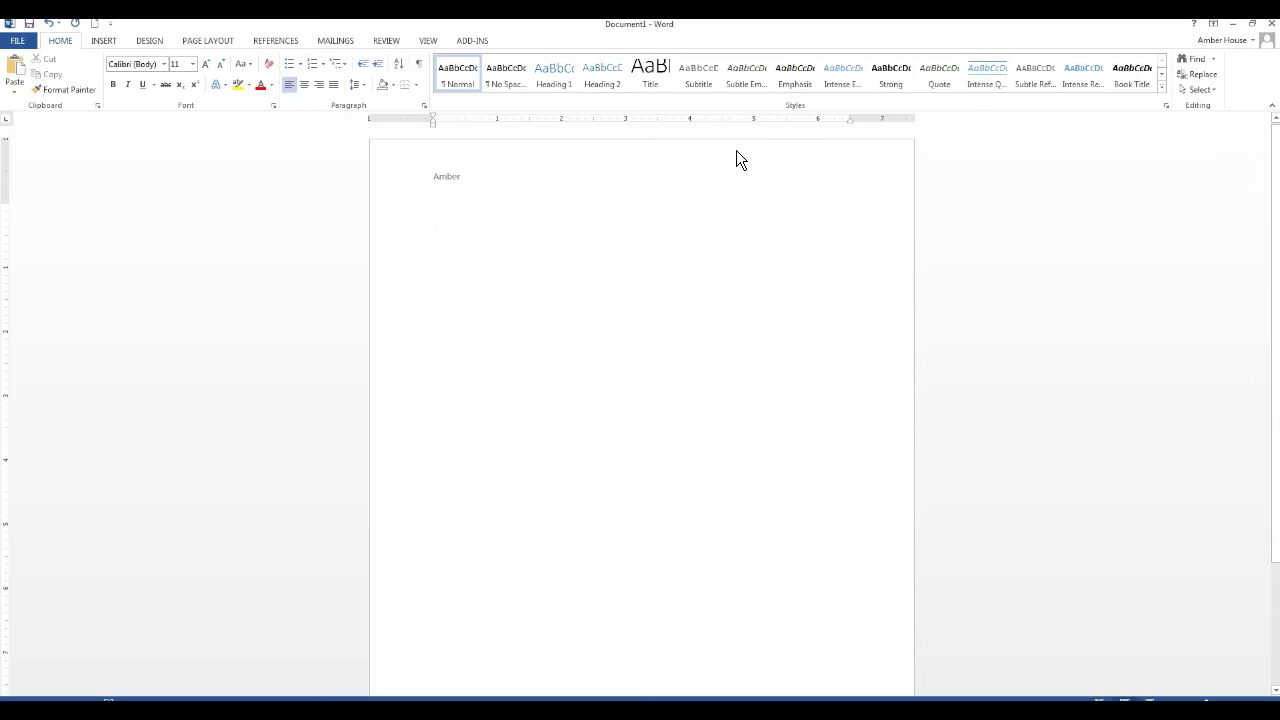
text(A)
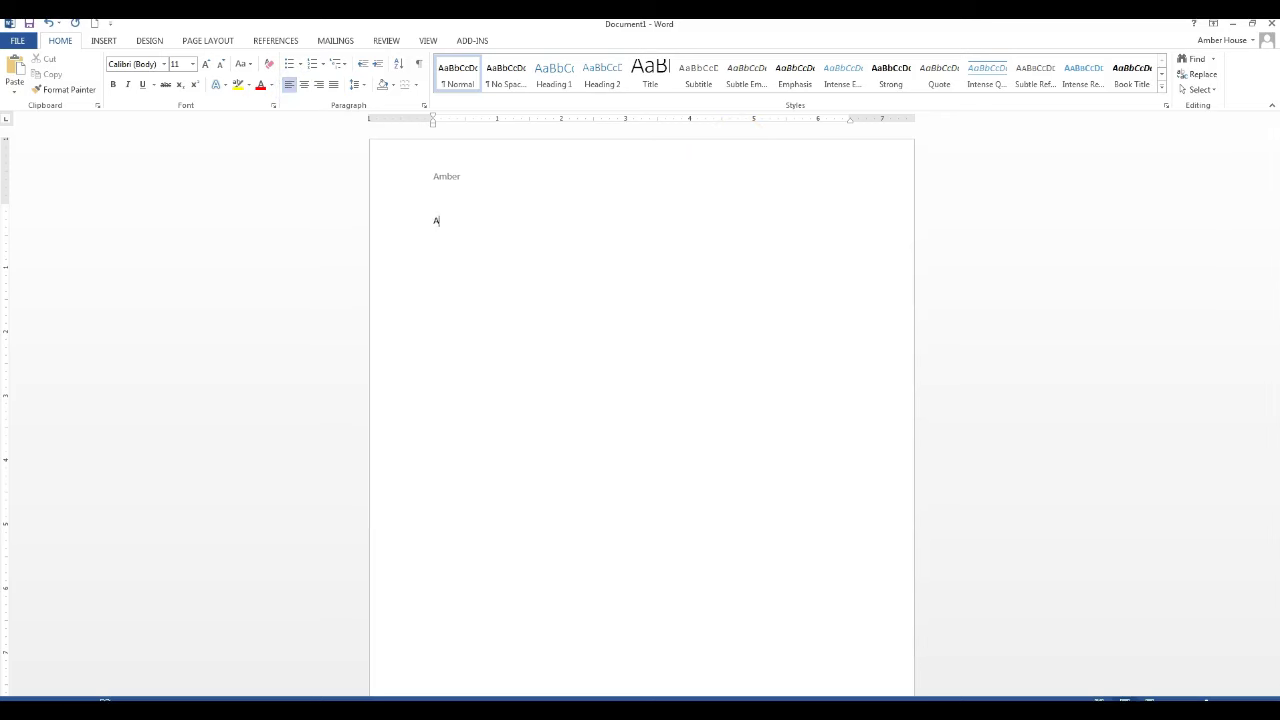
key(Return)
text(M)
click(617, 281)
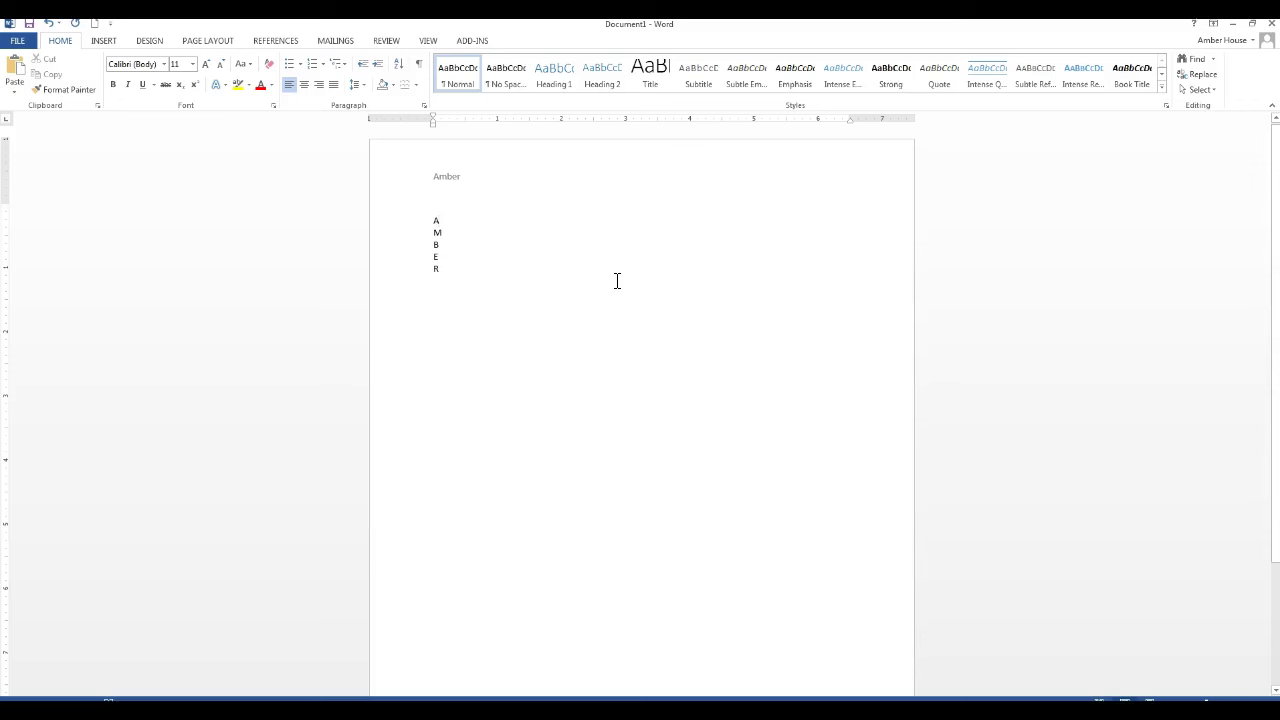
- Format the initial A in Broadway at 50 pt
double_click(437, 218)
click(166, 66)
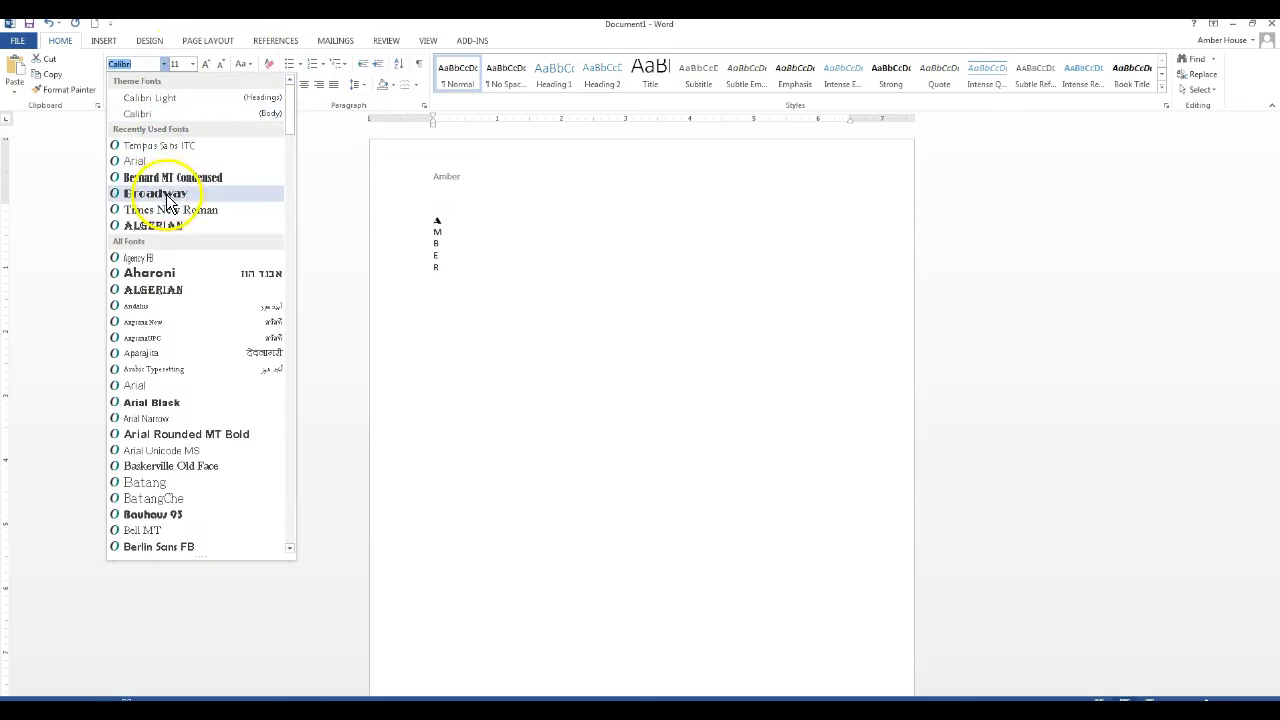
click(166, 194)
click(438, 221)
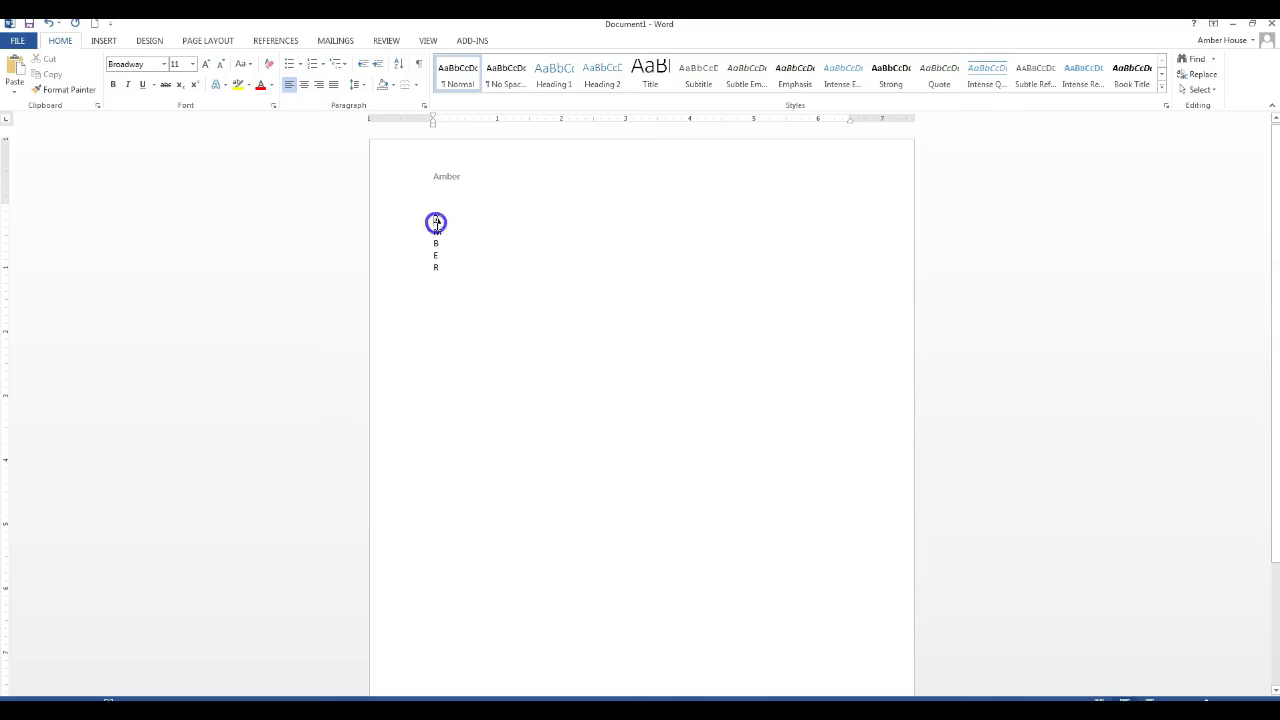
drag(431, 221, 442, 221)
click(192, 64)
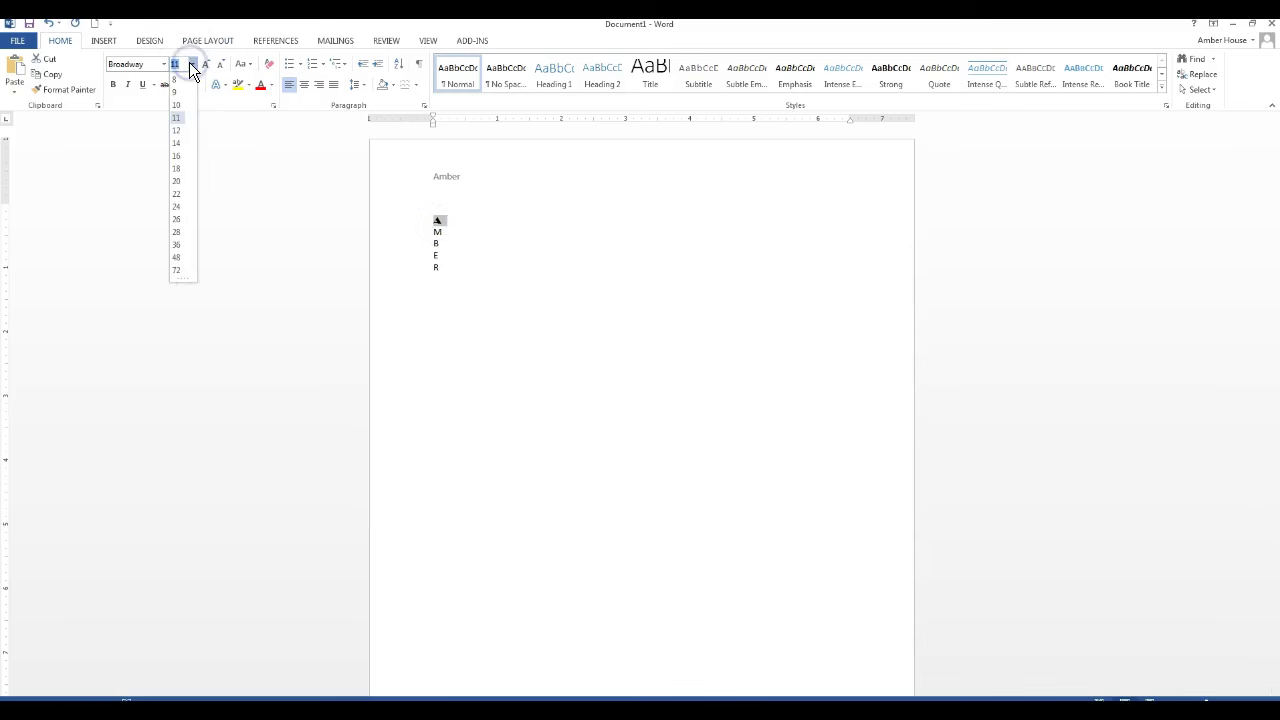
text(50)
key(Return)
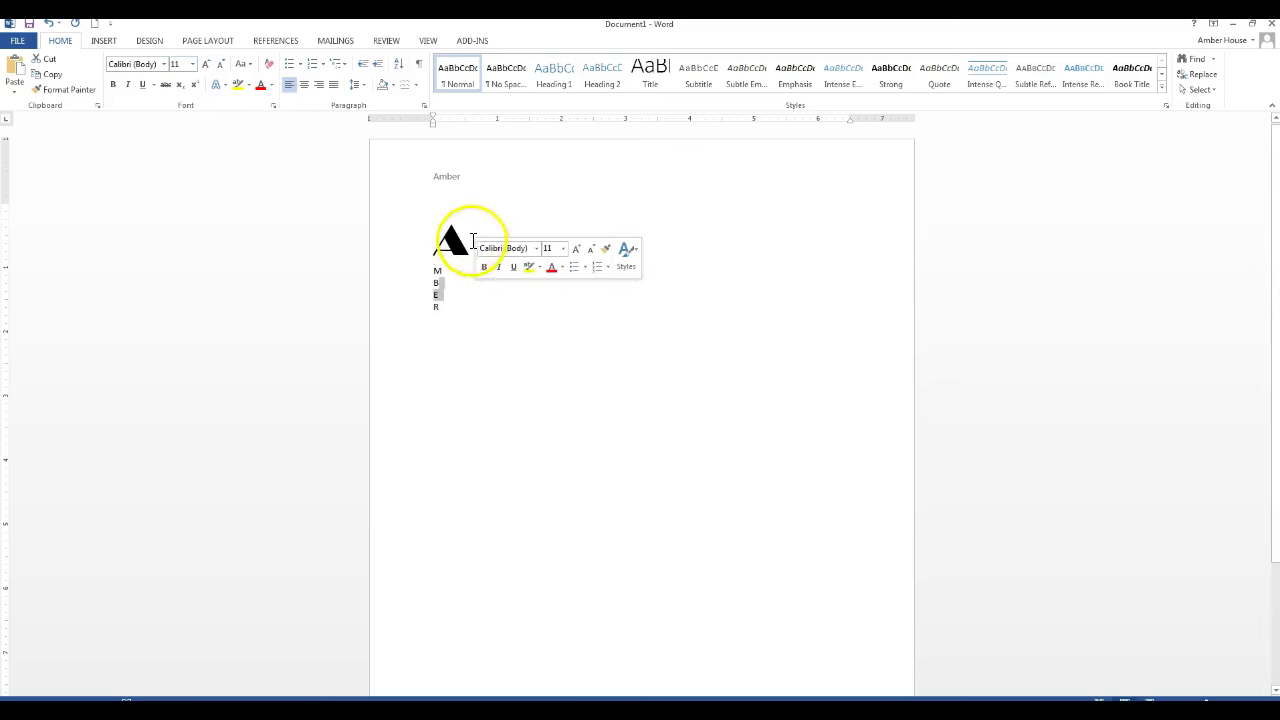
- Continue the line at 20 pt so it reads 'Ambitious', deleting the extra word
click(470, 241)
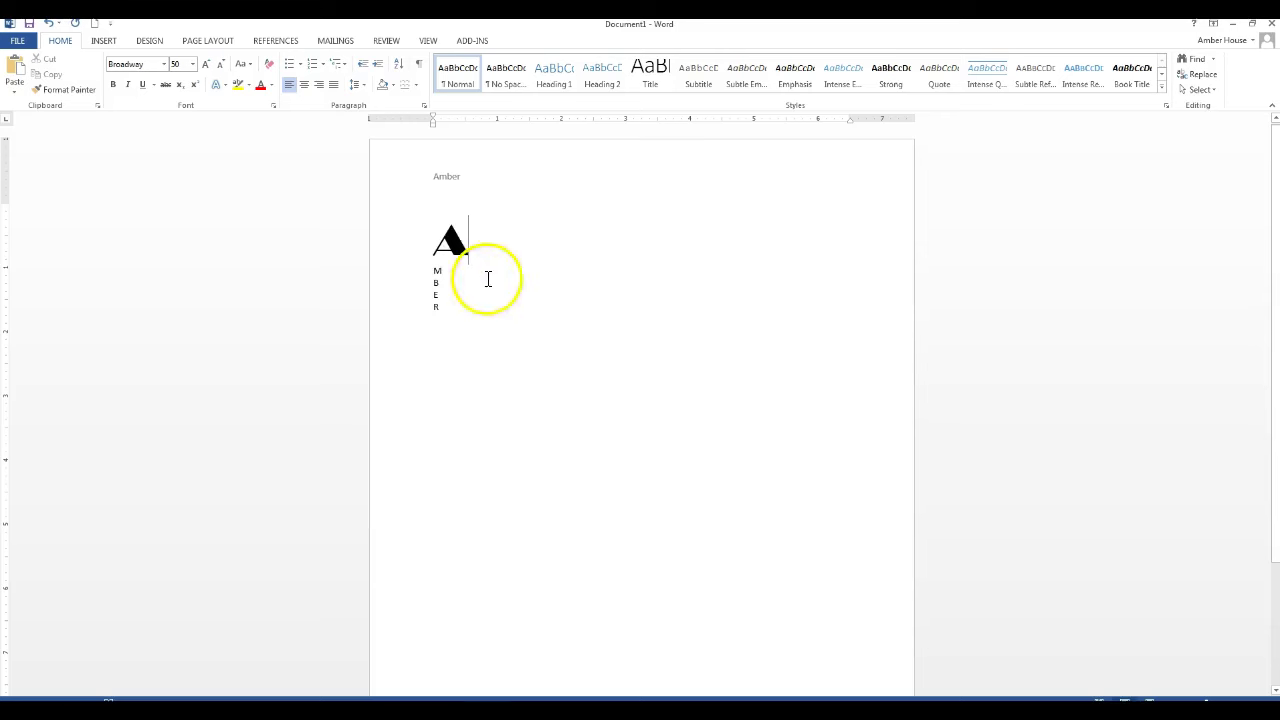
click(195, 63)
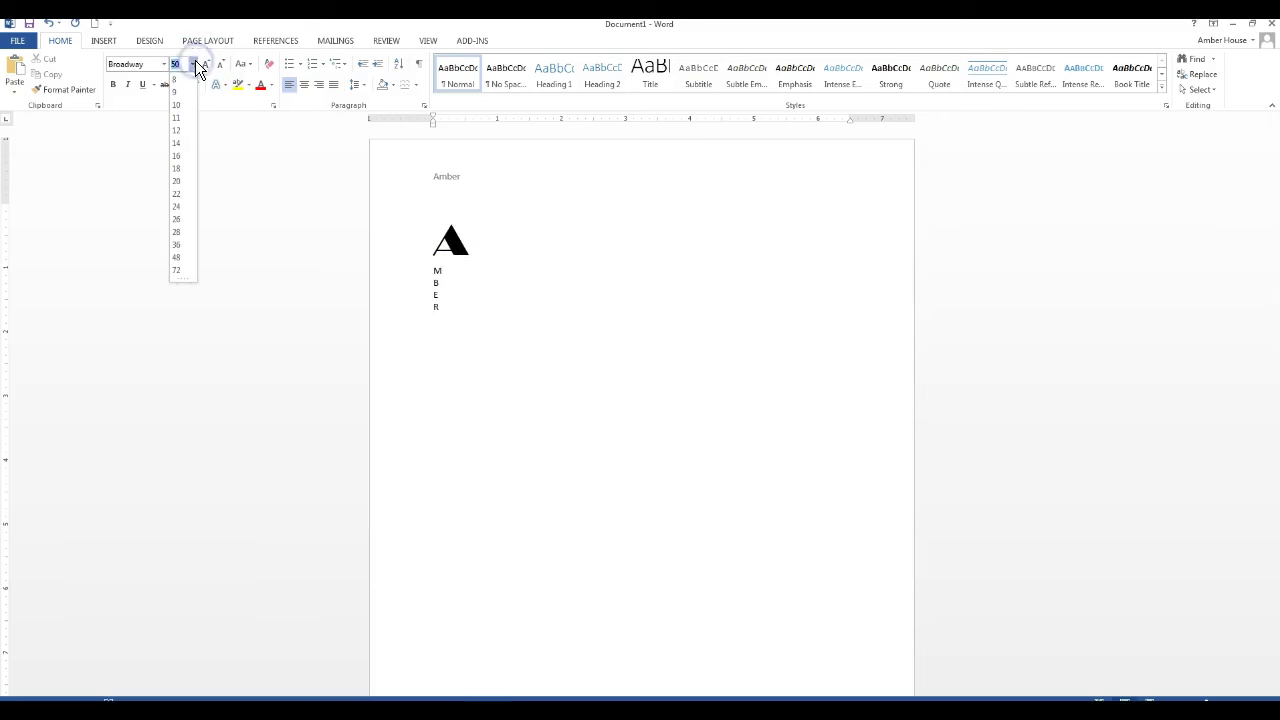
click(180, 184)
click(891, 297)
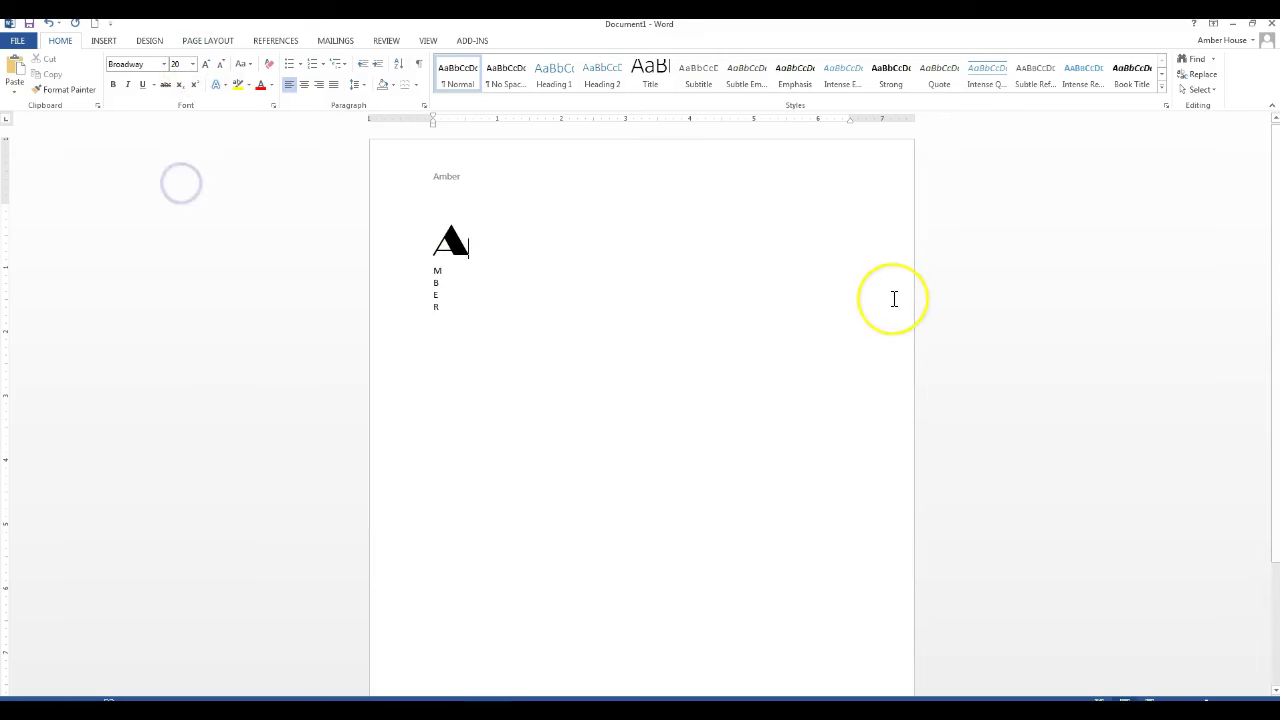
text(mbitious,)
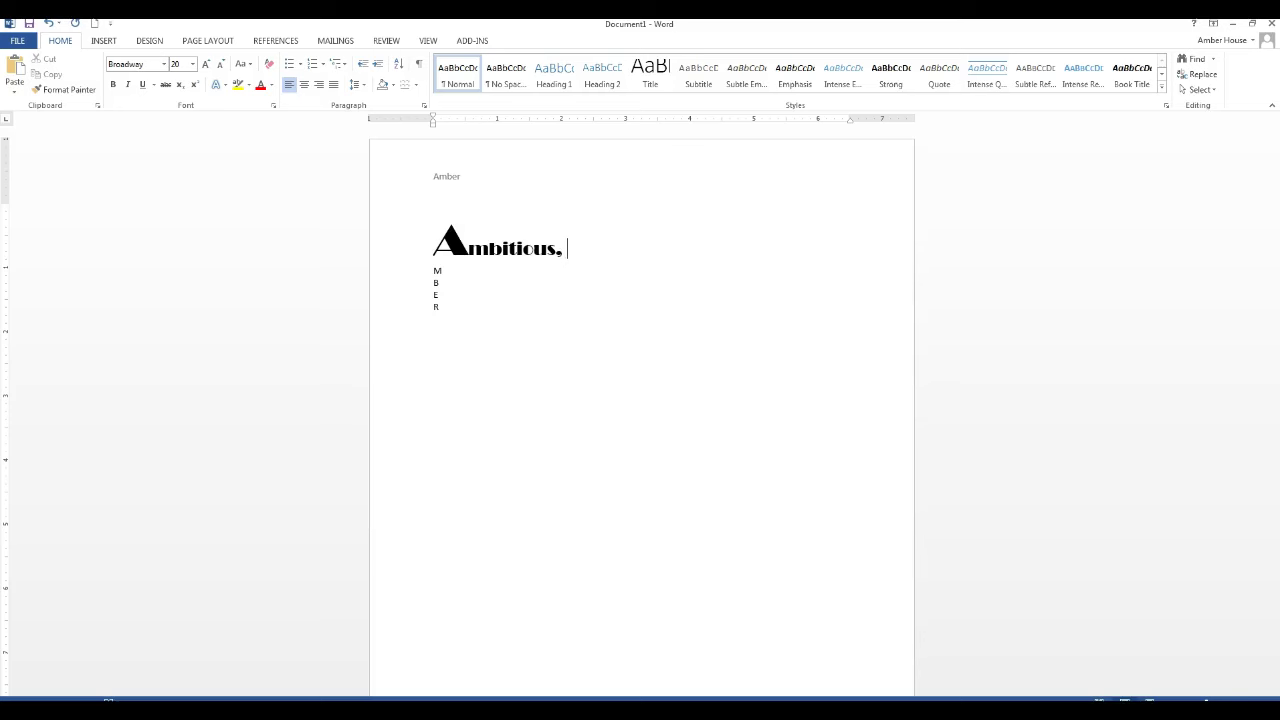
text(attentive)
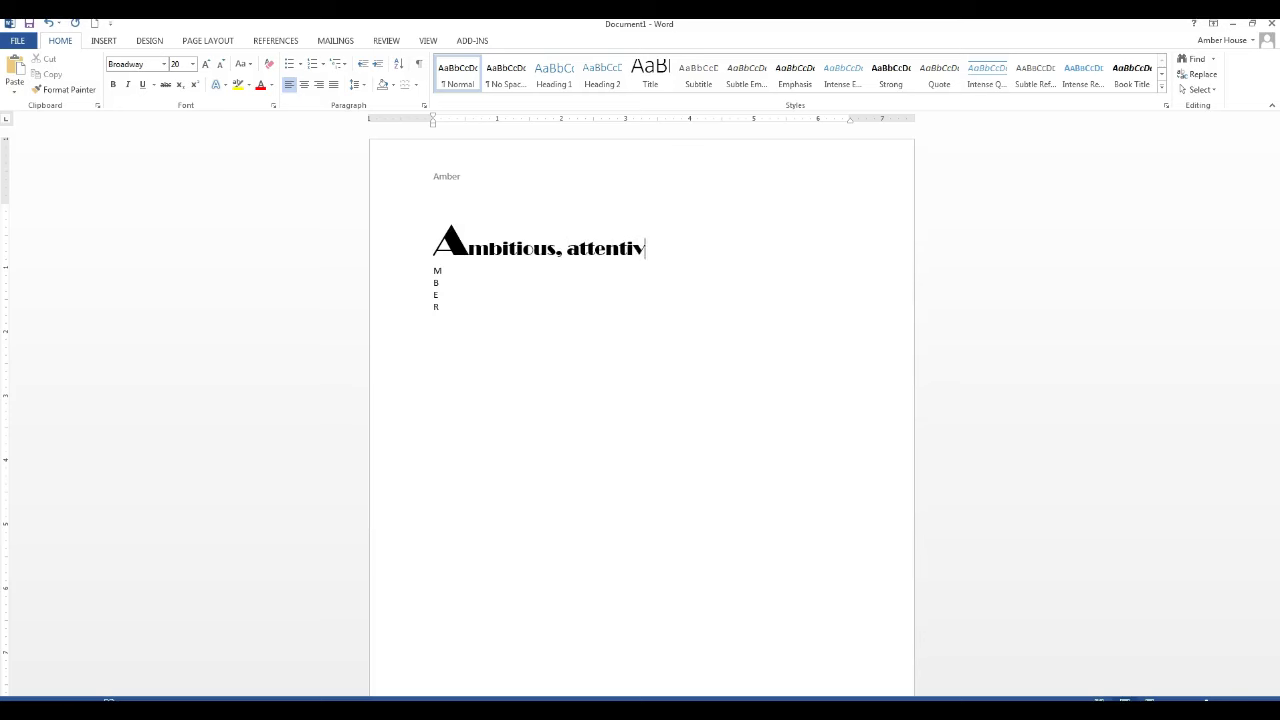
key(BackSpace)
key(BackSpace)
key(BackSpace)
key(BackSpace)
key(BackSpace)
key(BackSpace)
key(BackSpace)
key(BackSpace)
key(BackSpace)
key(BackSpace)
key(BackSpace)
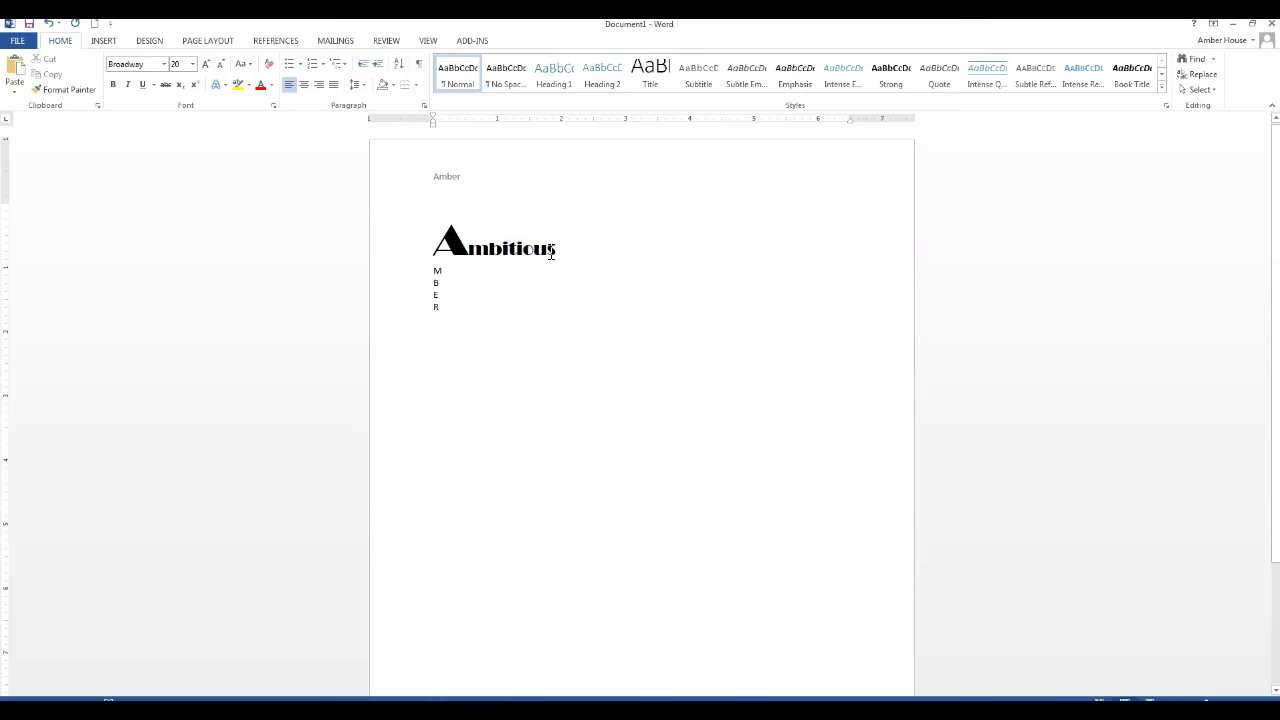
- Look up synonyms for 'Ambitious' in the Review Thesaurus
drag(561, 251, 440, 243)
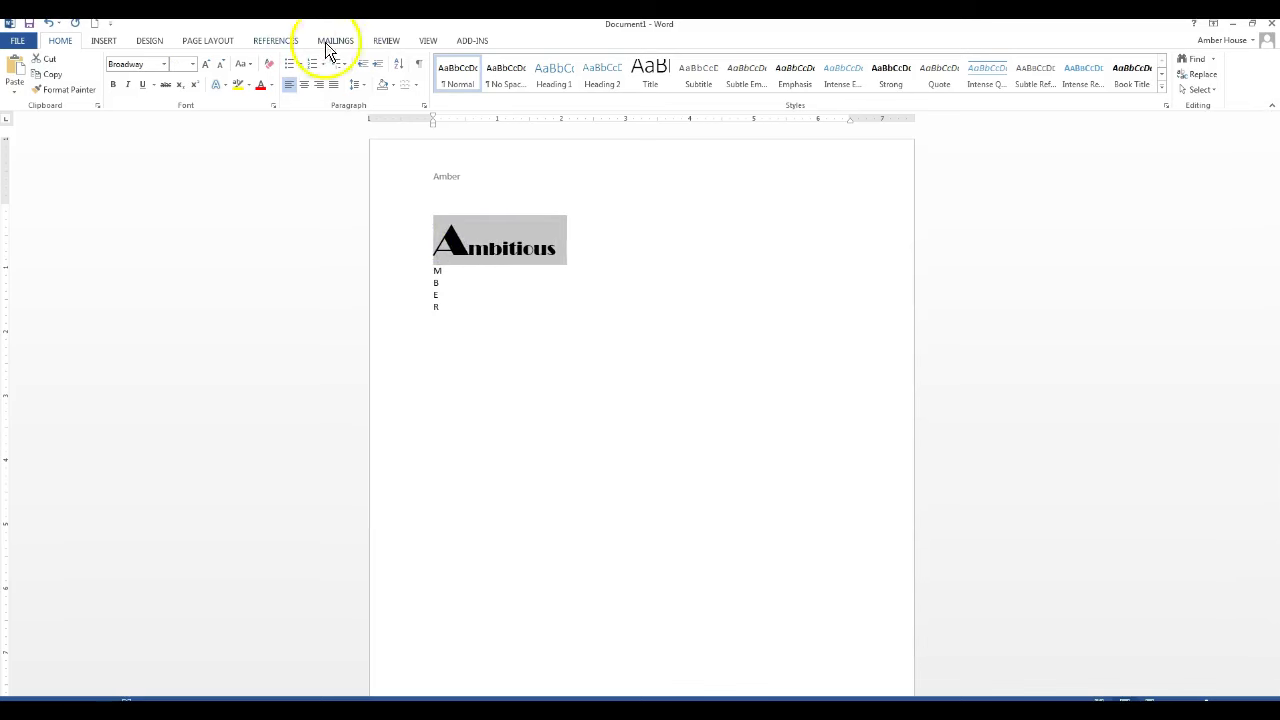
click(390, 41)
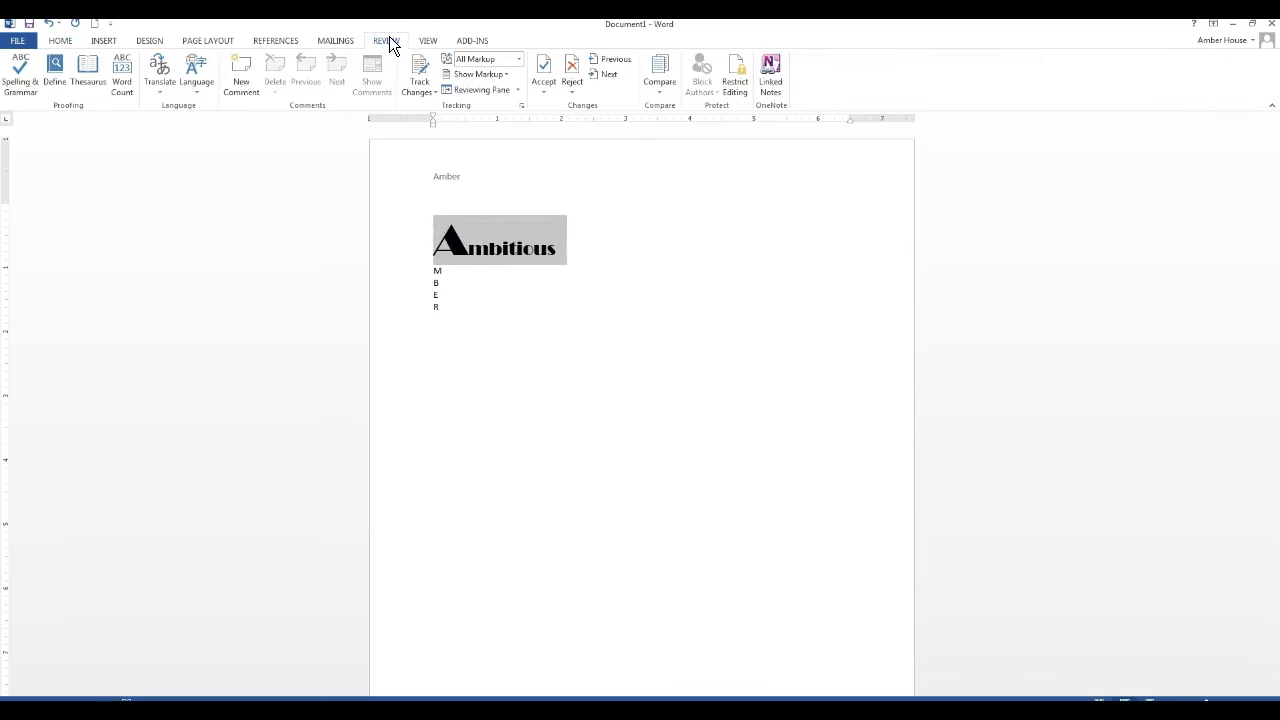
click(78, 76)
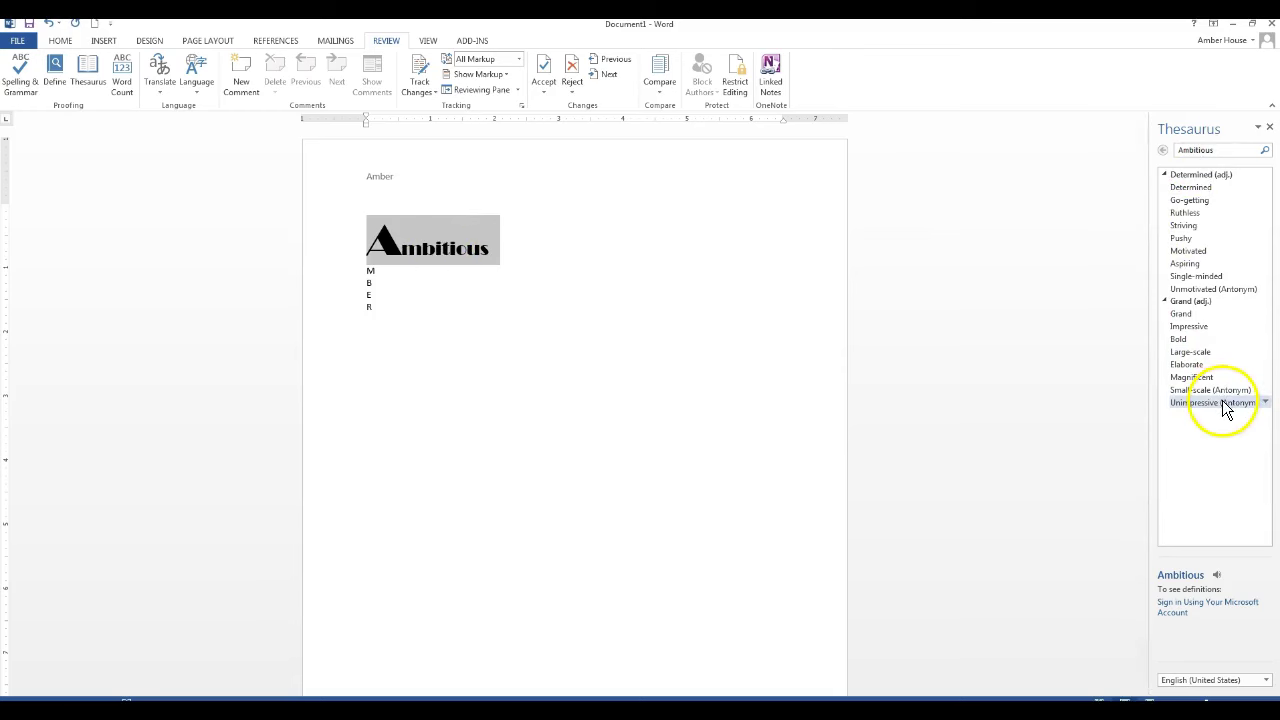
- Add ', determined, aspiring' after Ambitious, correcting the typos
click(521, 255)
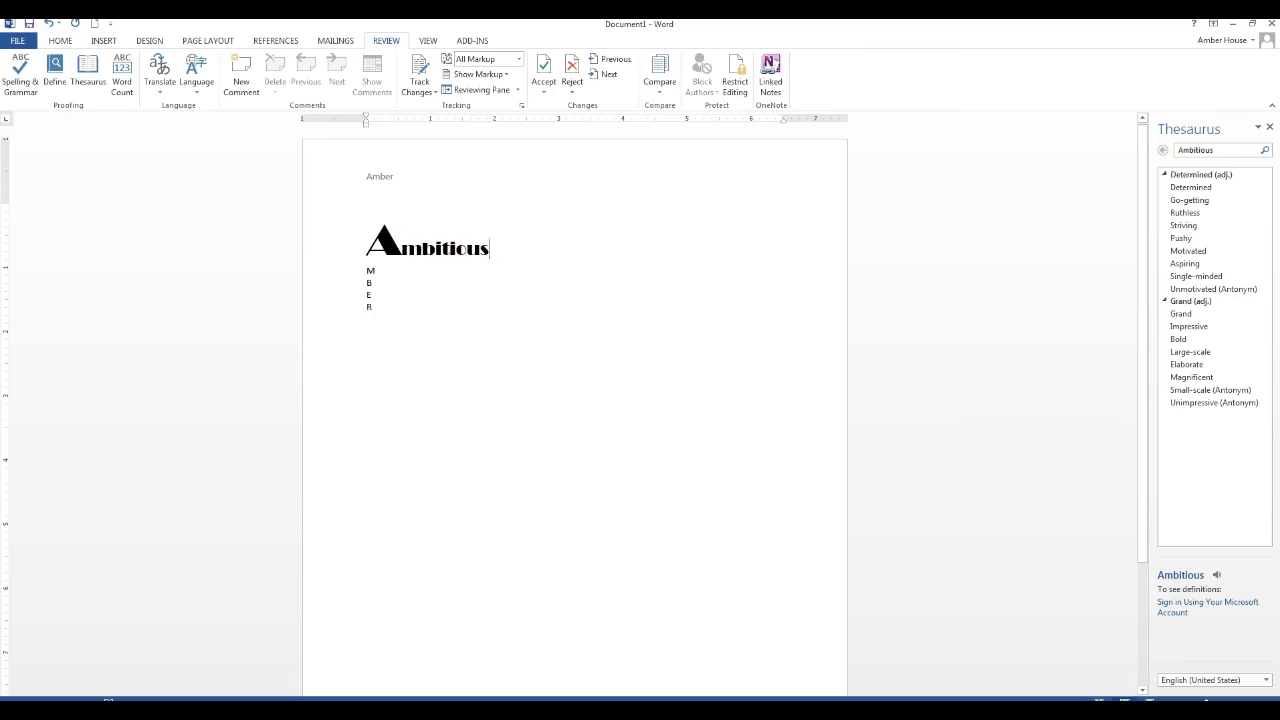
text(, )
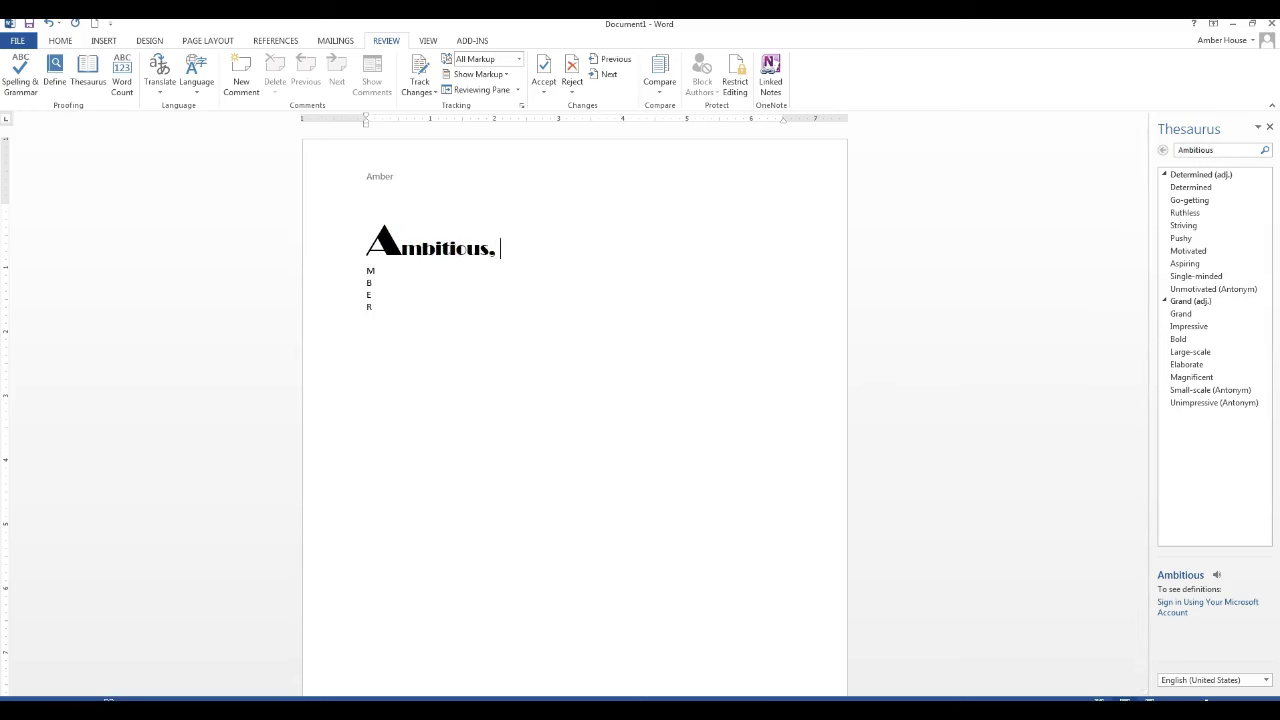
text(determined)
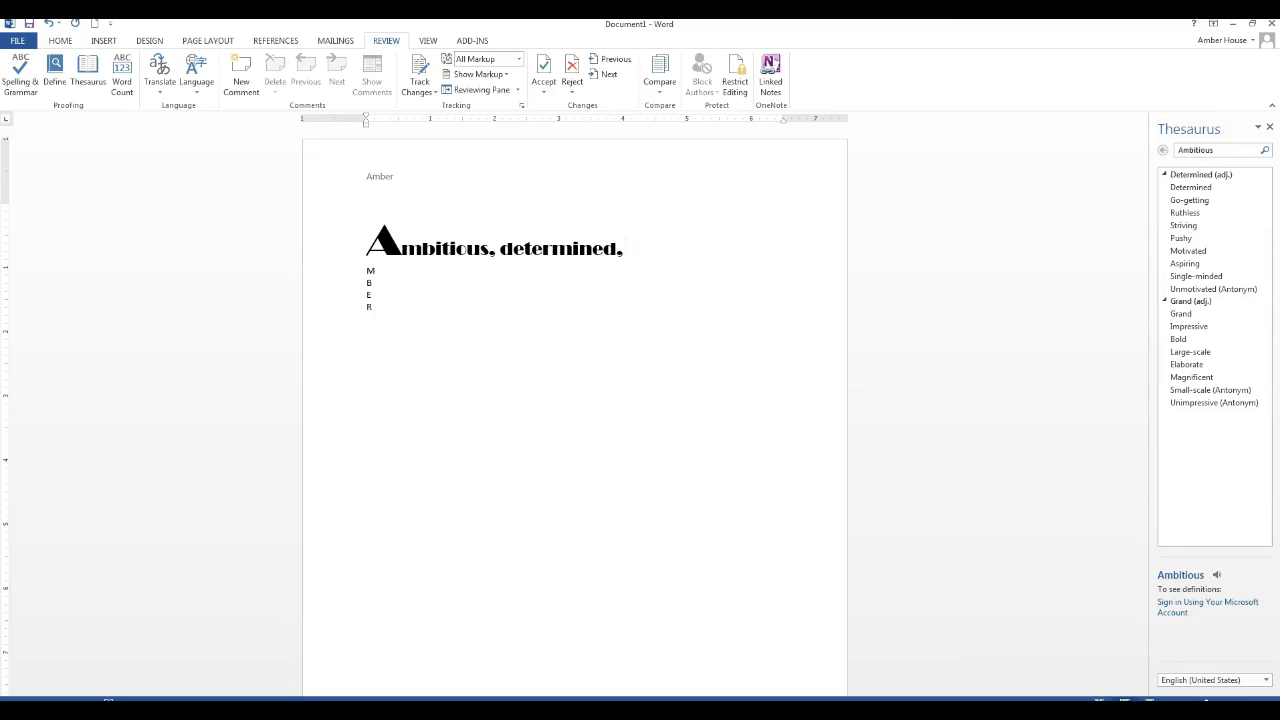
text(, spiring)
key(BackSpace)
key(BackSpace)
key(BackSpace)
key(BackSpace)
key(BackSpace)
key(BackSpace)
key(BackSpace)
text(ap)
key(BackSpace)
text(spiring)
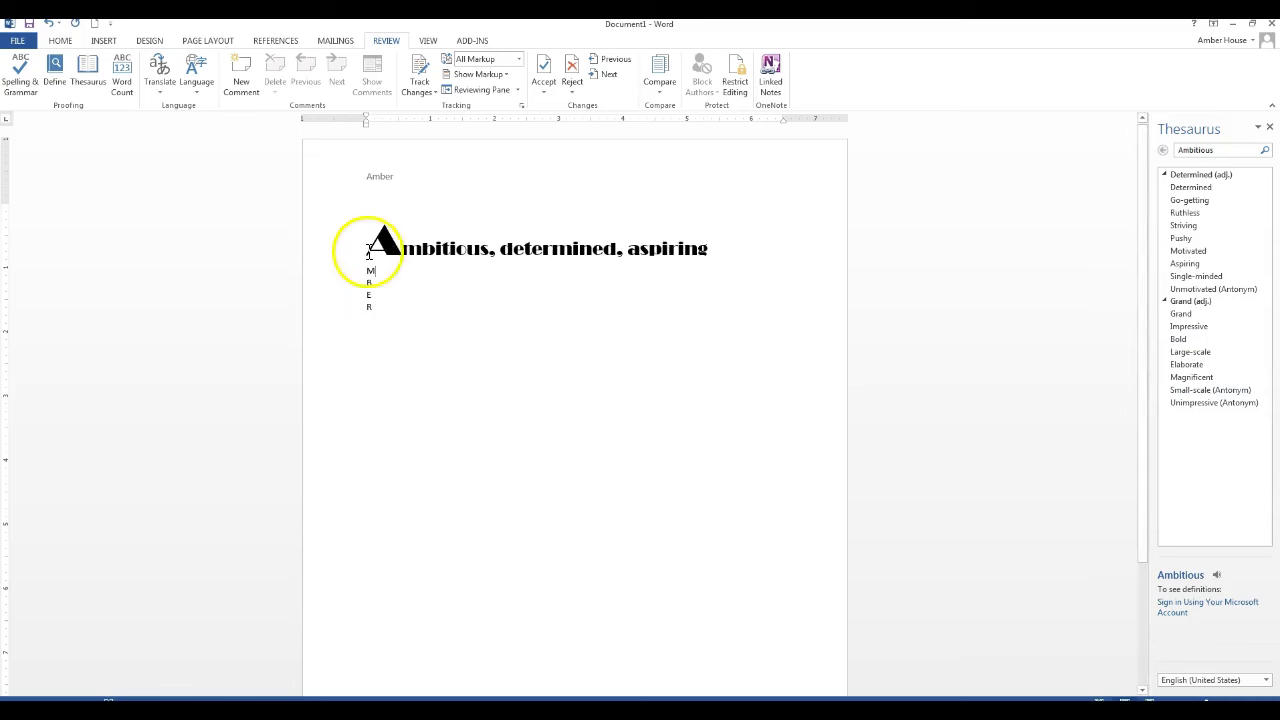
- Enlarge the initial M to 50 pt
click(369, 270)
drag(368, 270, 372, 270)
click(60, 40)
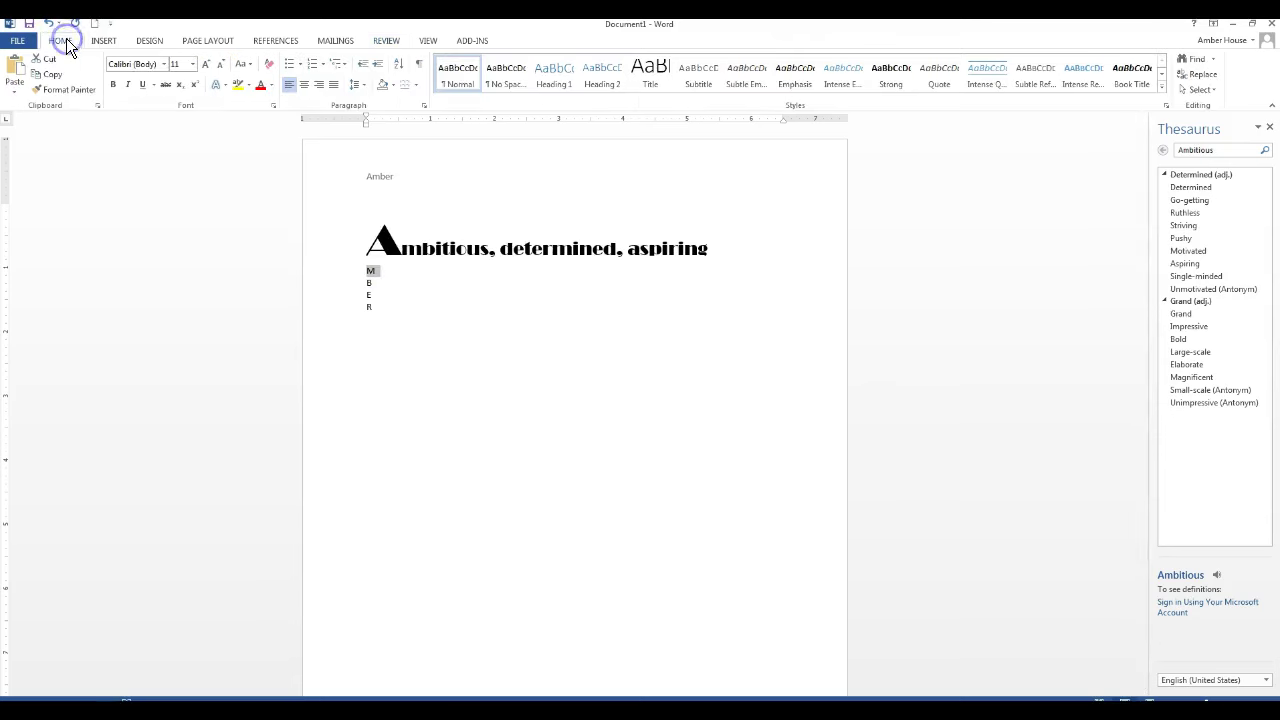
click(185, 63)
text(50)
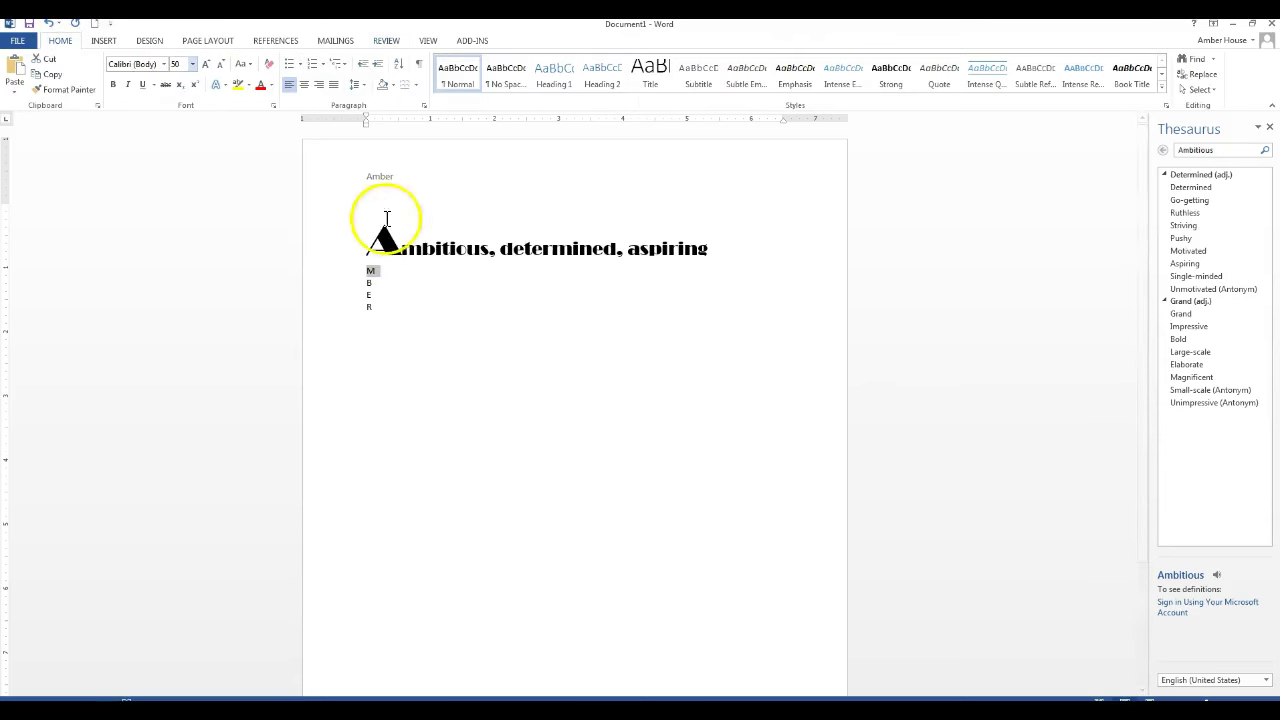
key(Return)
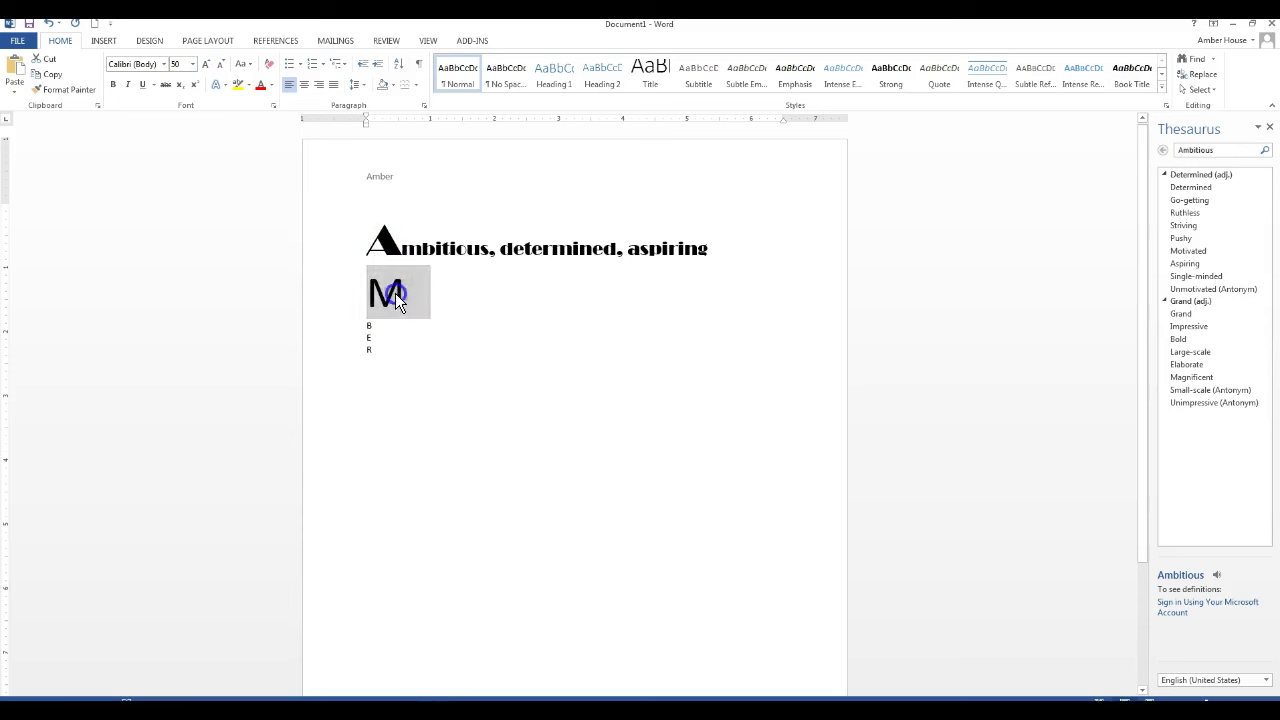
- Continue the M line at 20 pt so it reads 'Motivated'
click(395, 293)
click(192, 63)
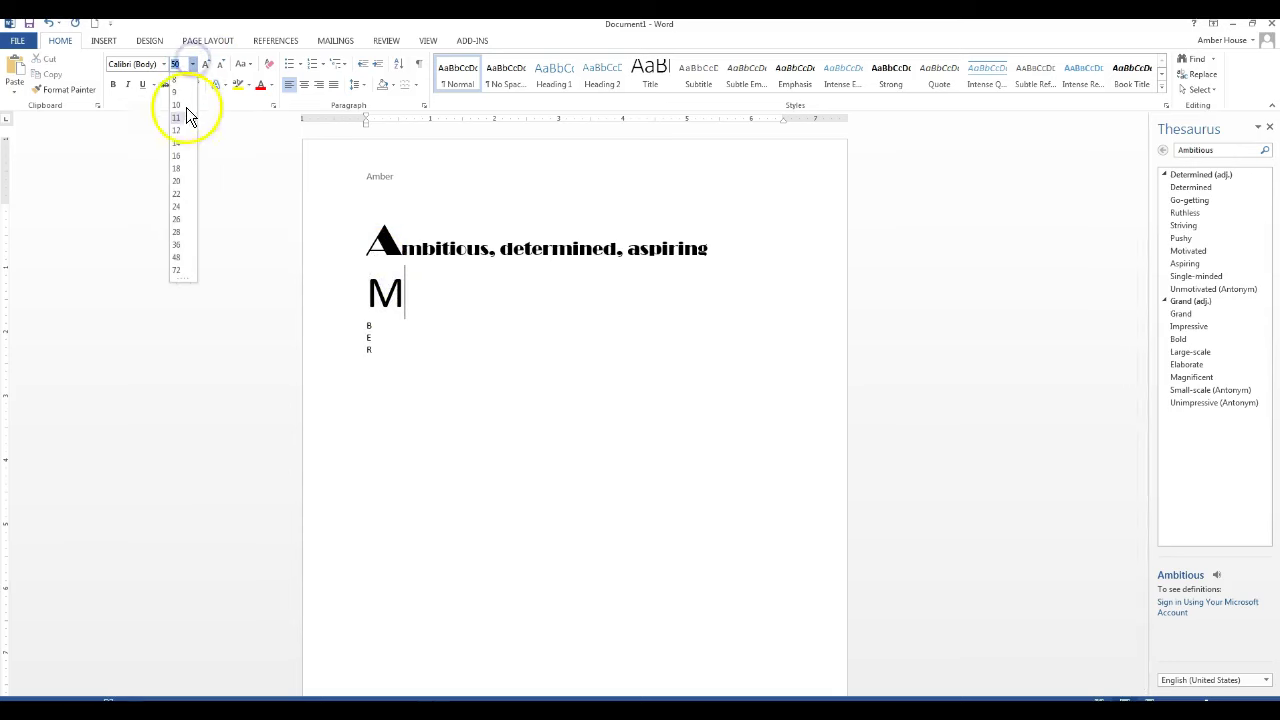
click(178, 183)
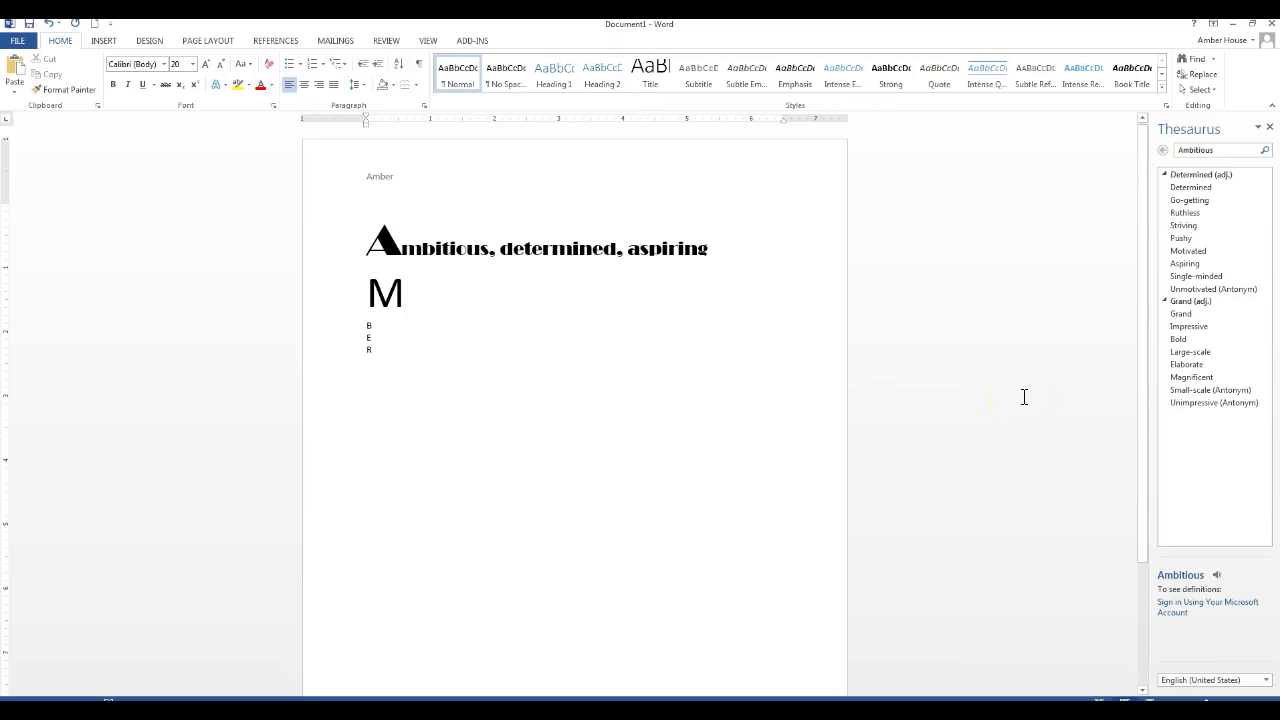
text(otivated)
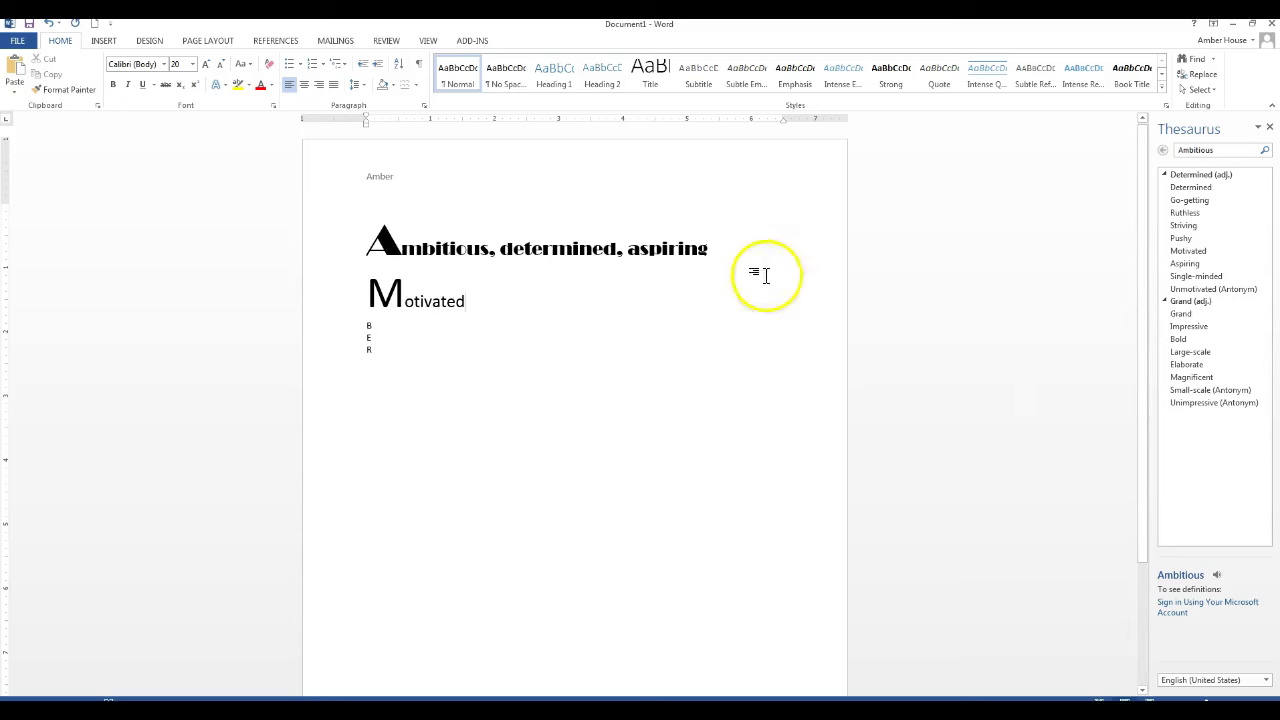
drag(484, 302, 366, 292)
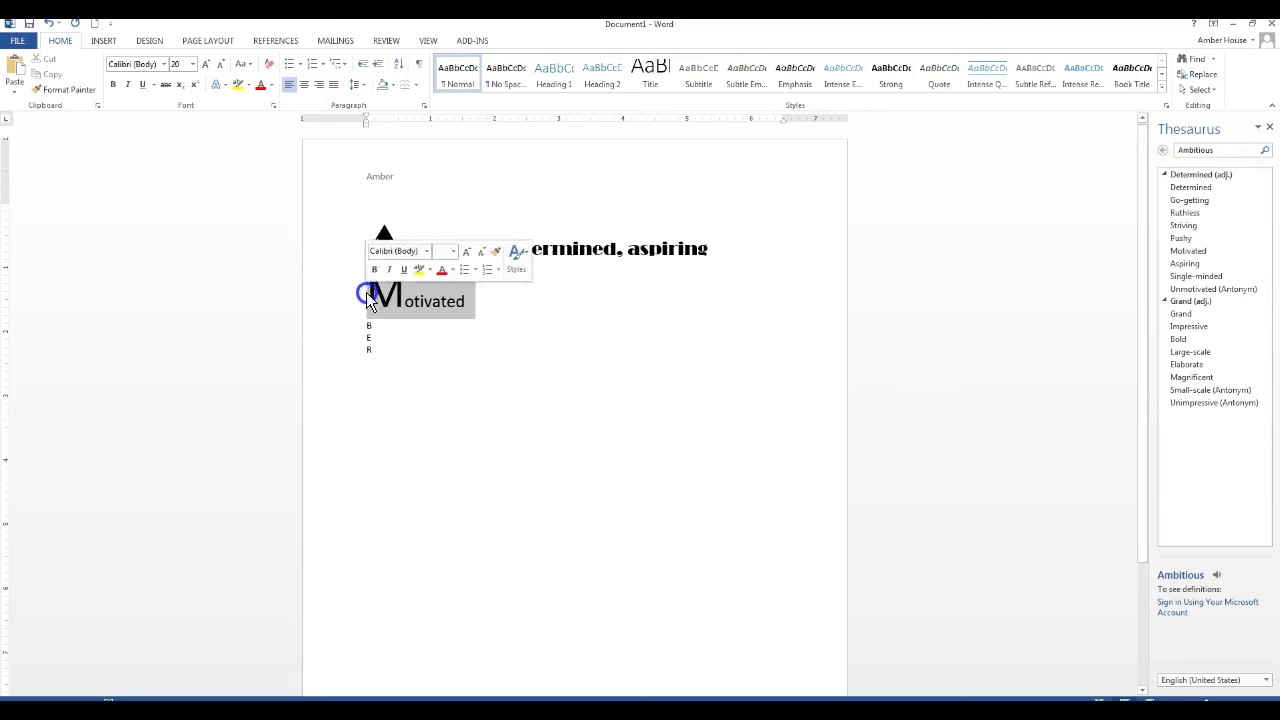
- Search the Thesaurus for 'motivated' and extend the line with ', encouraged, inspired'
click(1239, 148)
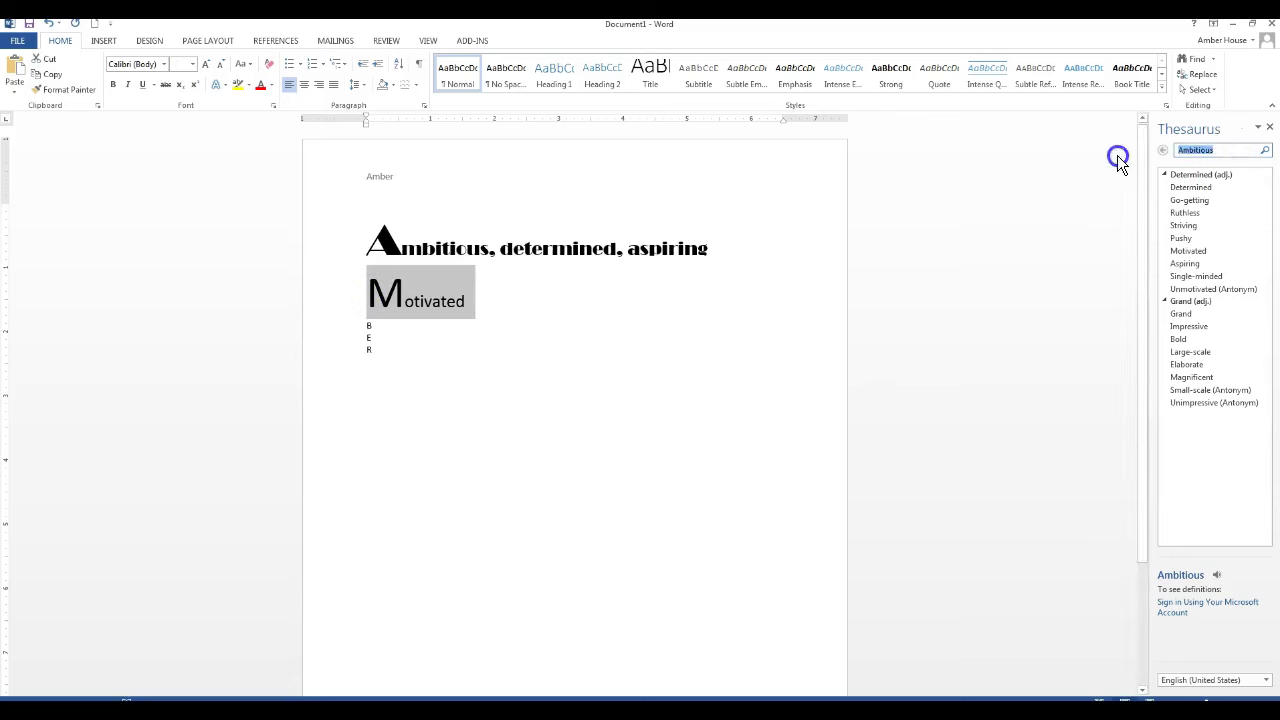
text(motivated)
key(Return)
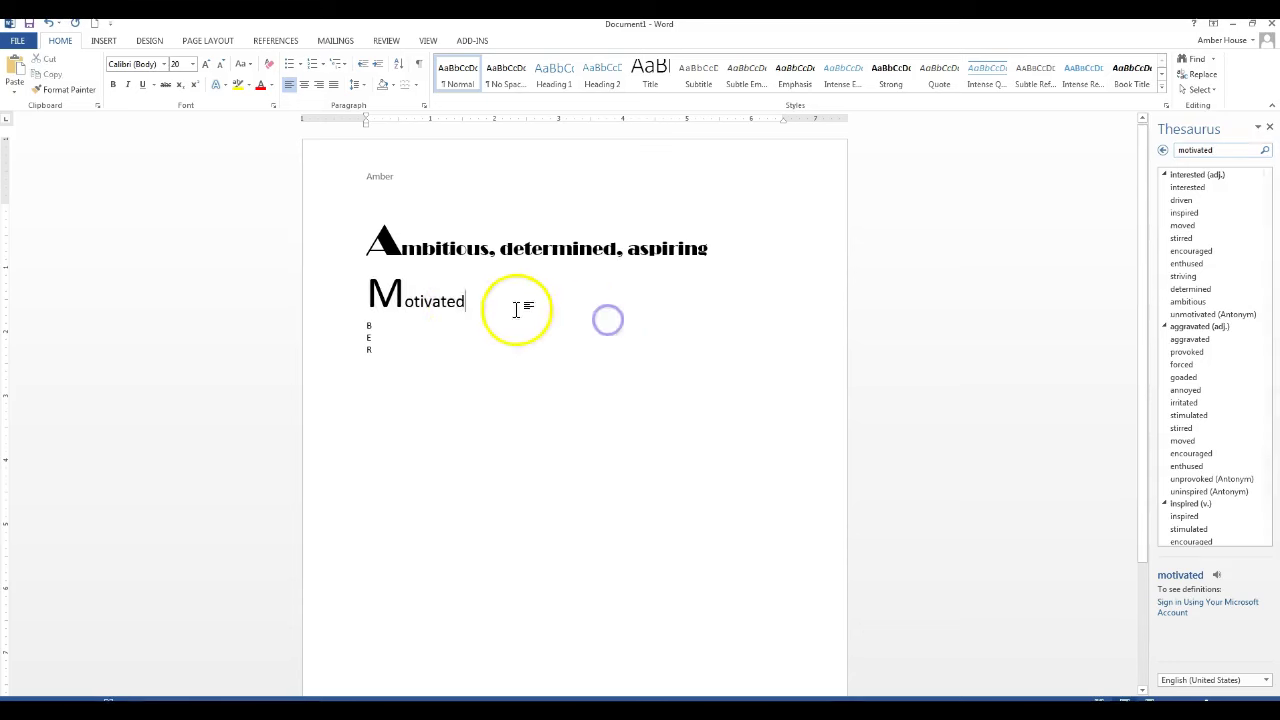
text(,)
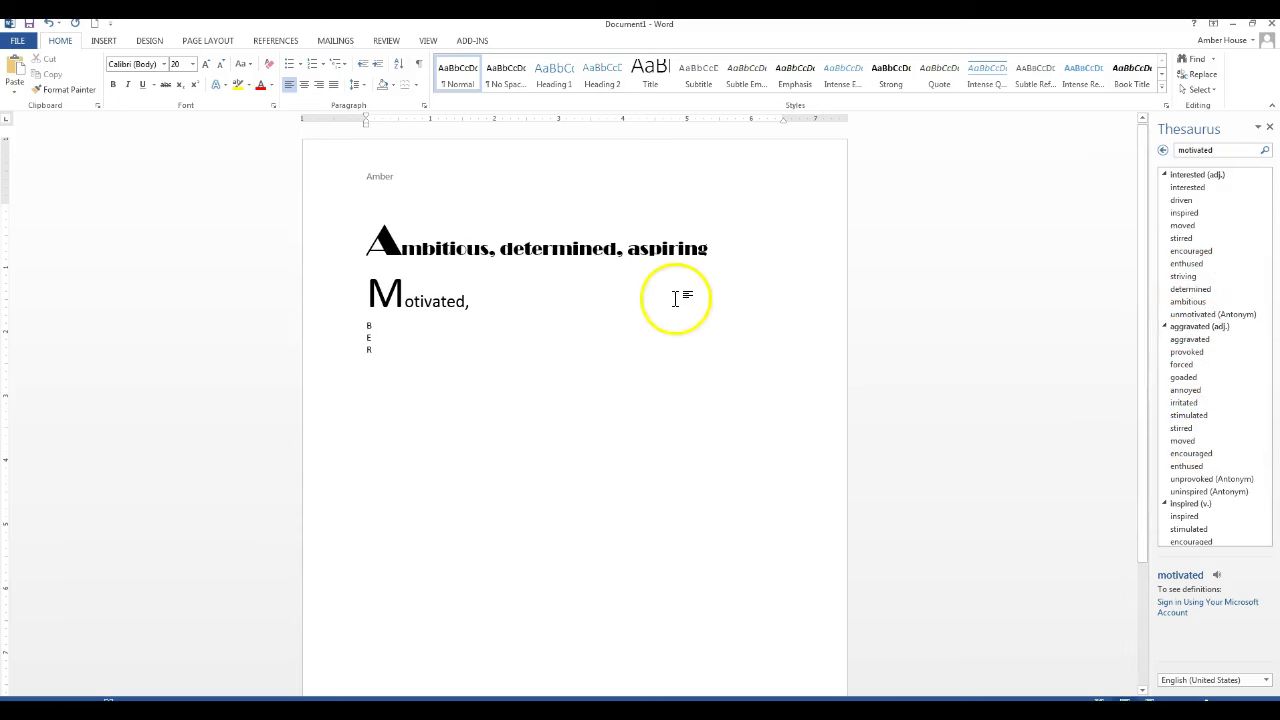
click(568, 300)
text(encouraged, inspired)
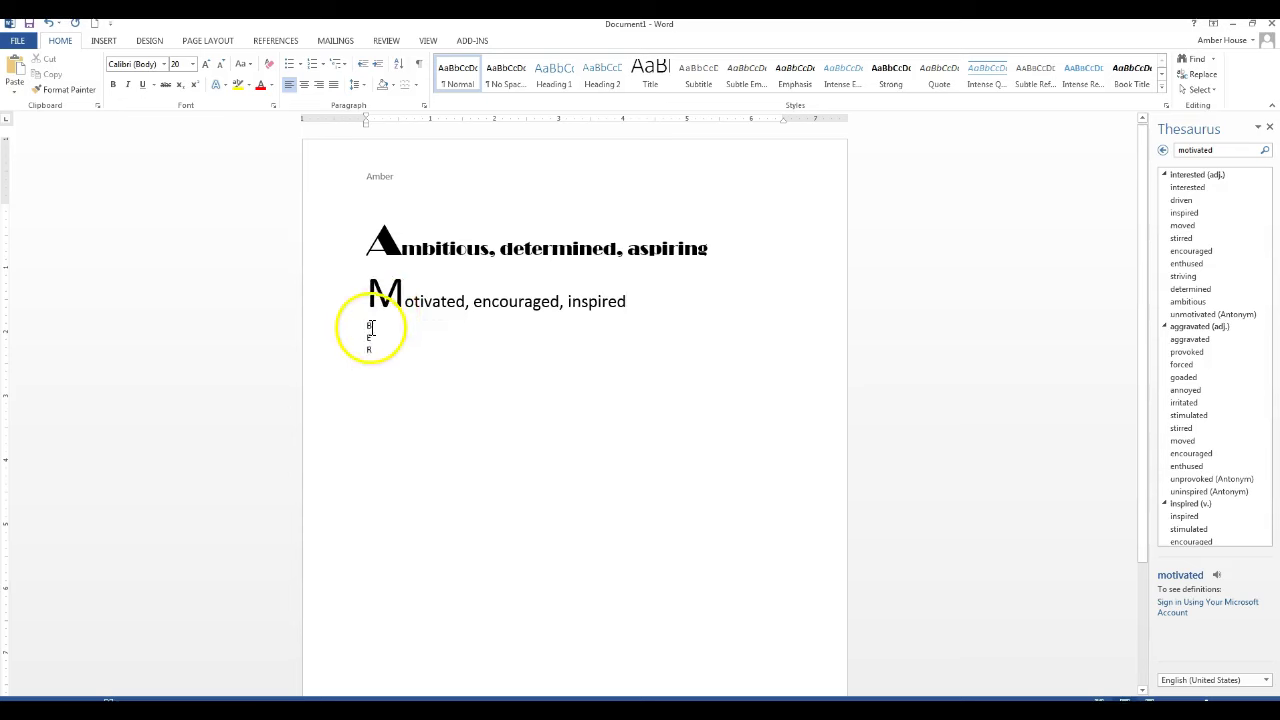
- Make the initial B 50 pt in Bauhaus 93
double_click(367, 326)
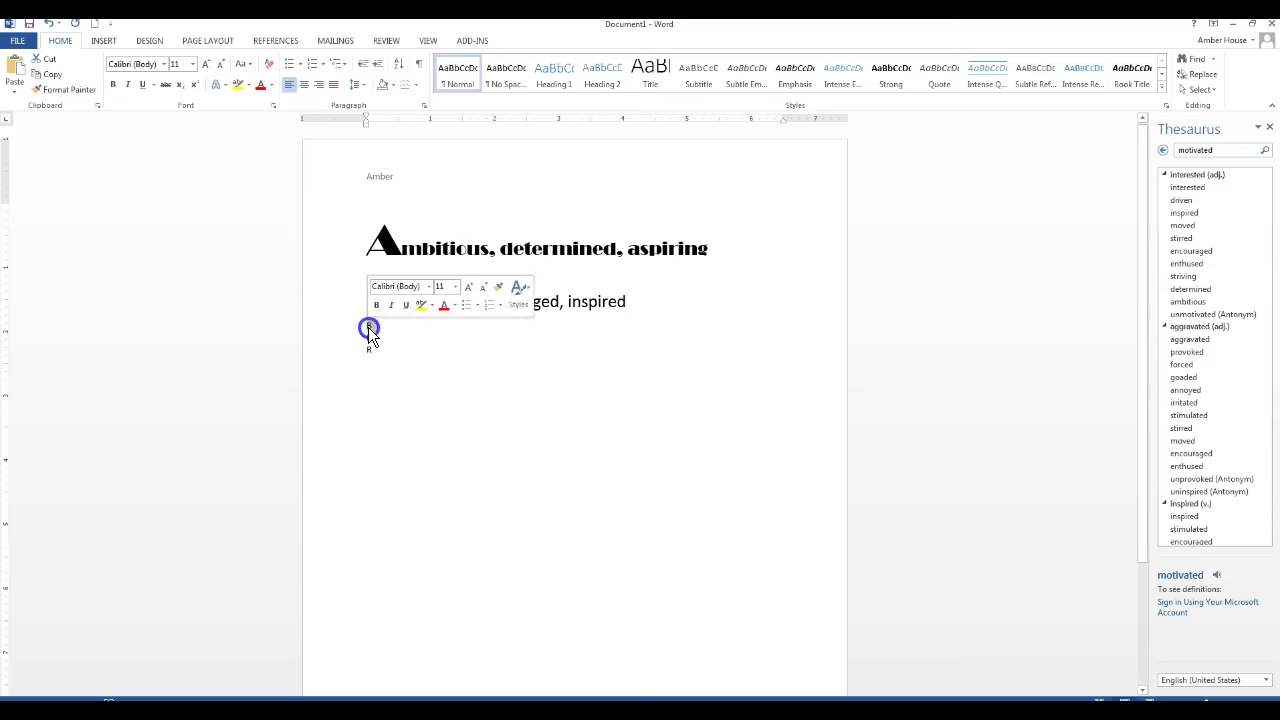
click(175, 63)
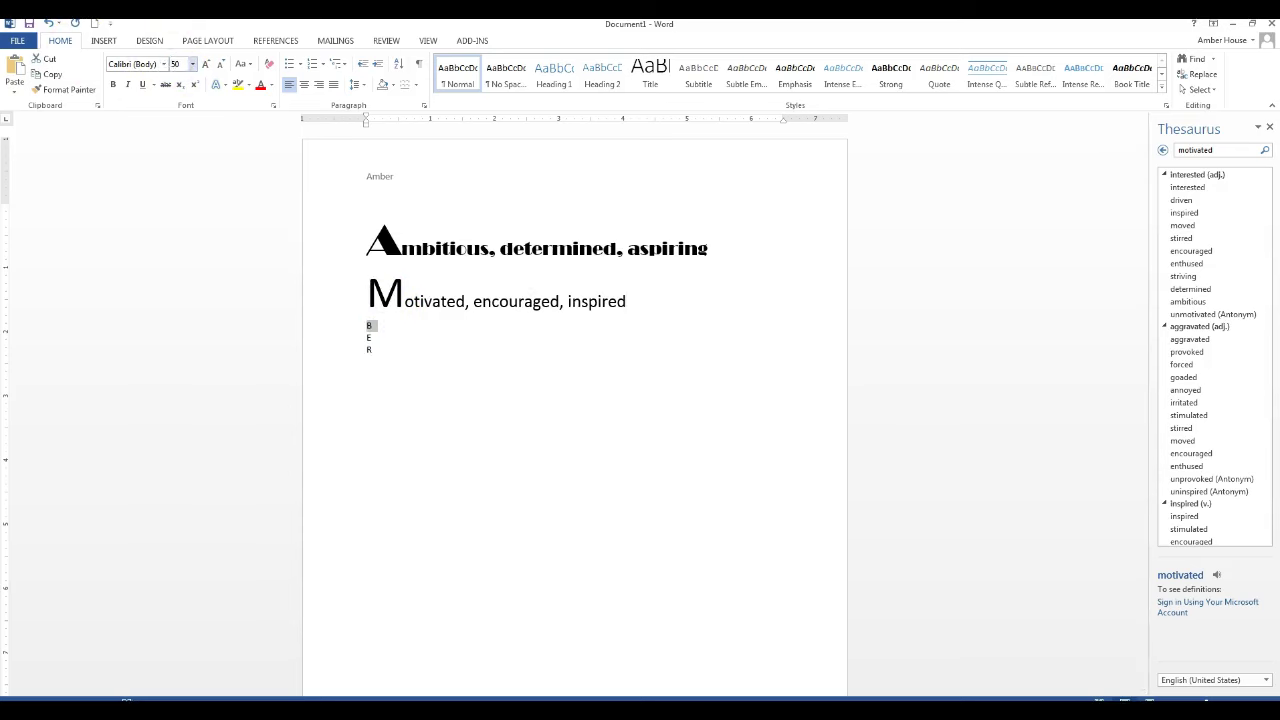
double_click(369, 349)
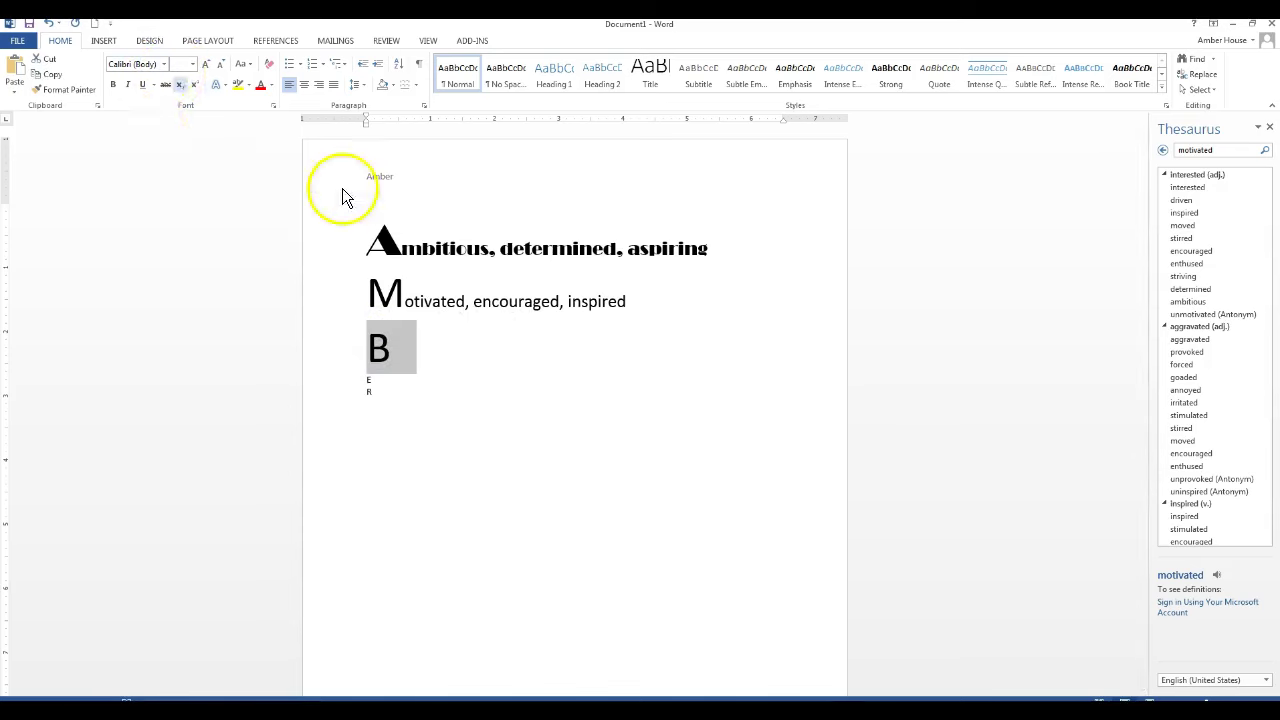
click(166, 64)
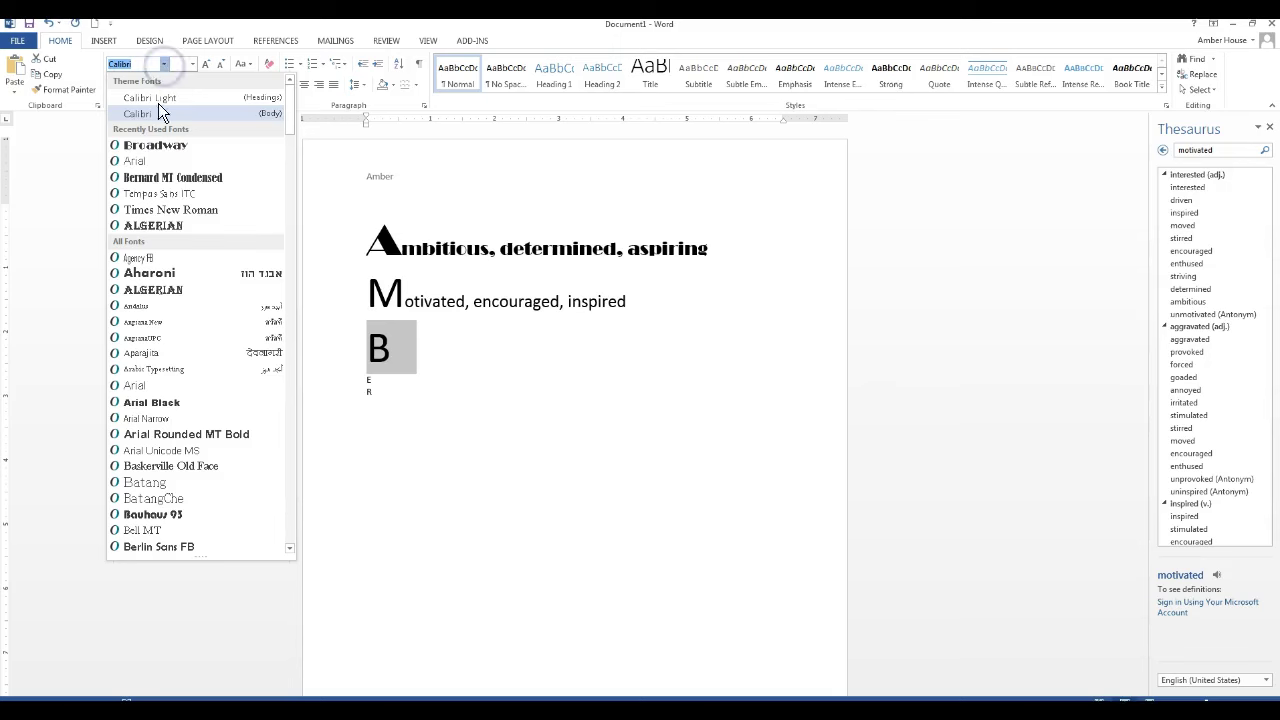
click(152, 520)
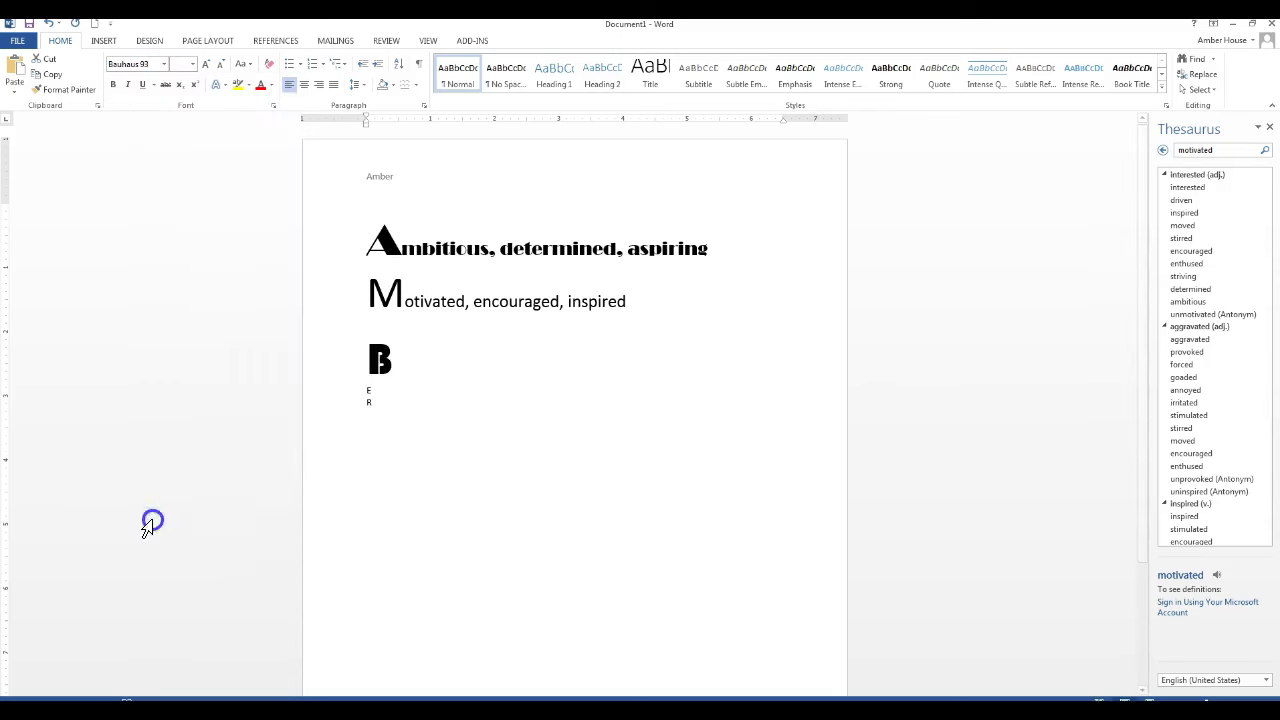
- Set the text after the B to 20 pt and begin the line with 'Bright,'
click(406, 353)
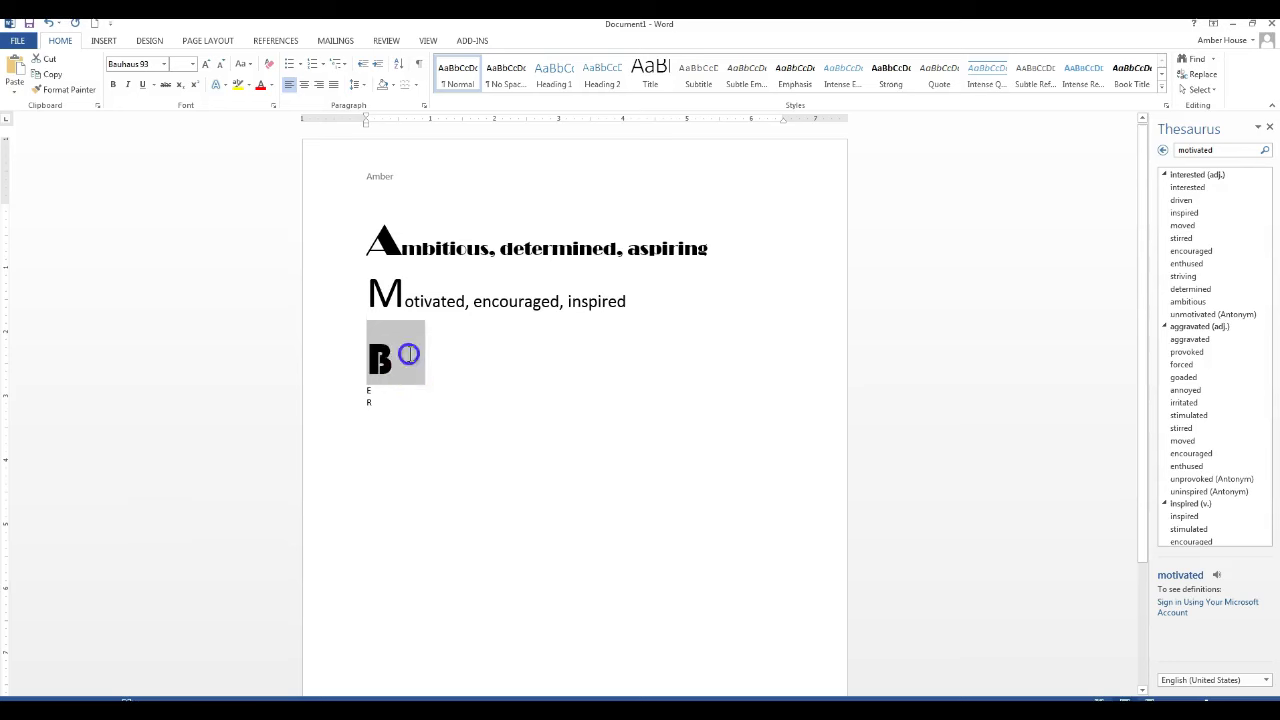
click(193, 64)
text(20)
key(Return)
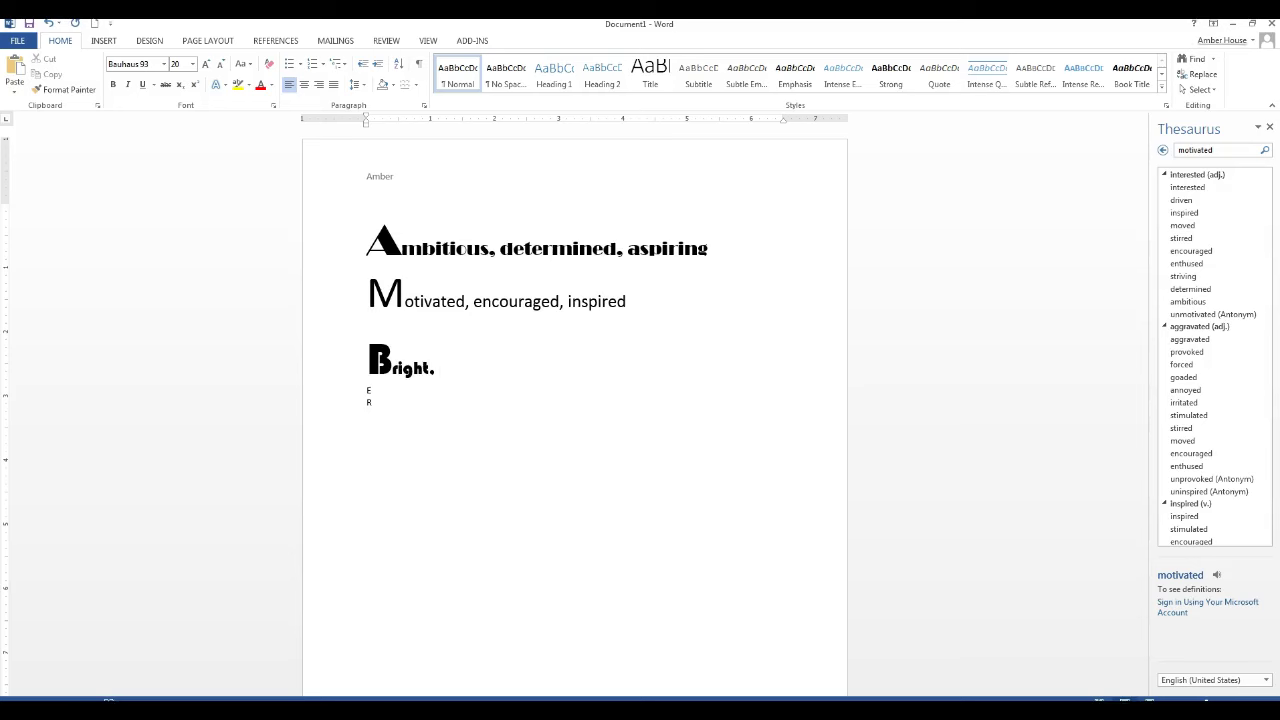
- Search the Thesaurus for 'bright', add ' cheerful, positive' after Bright, and close the pane
click(1163, 150)
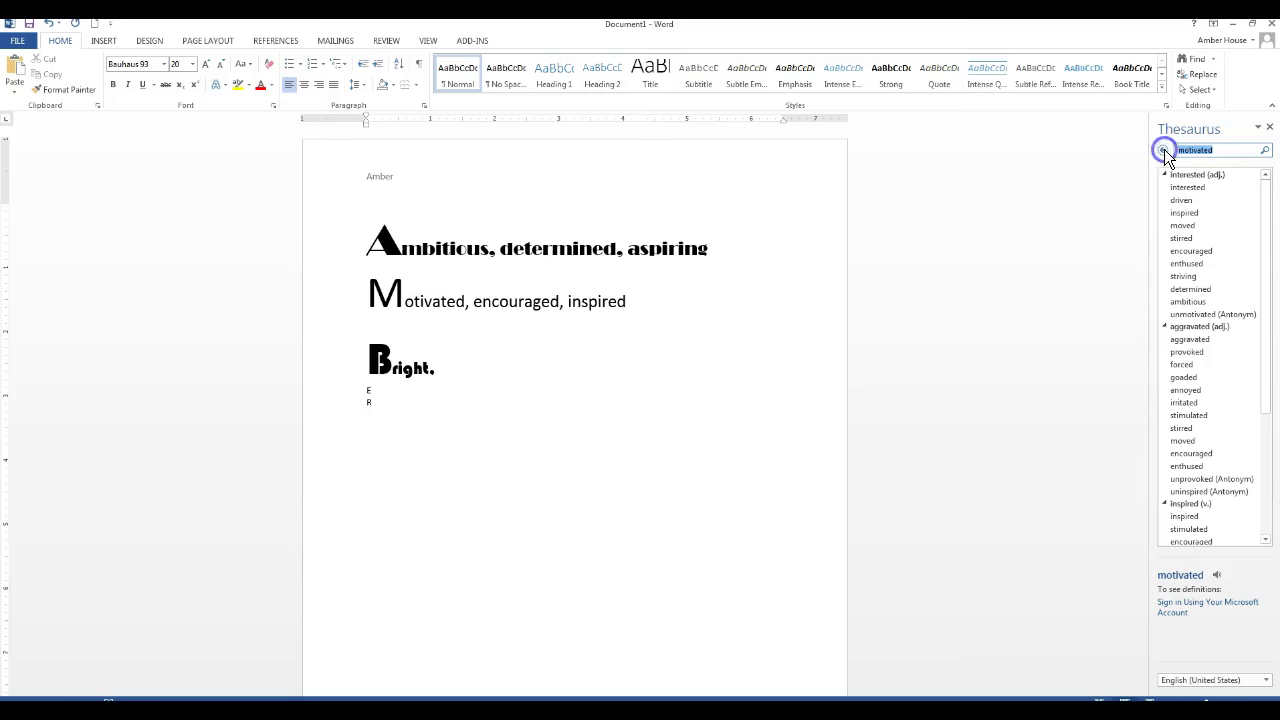
key(Return)
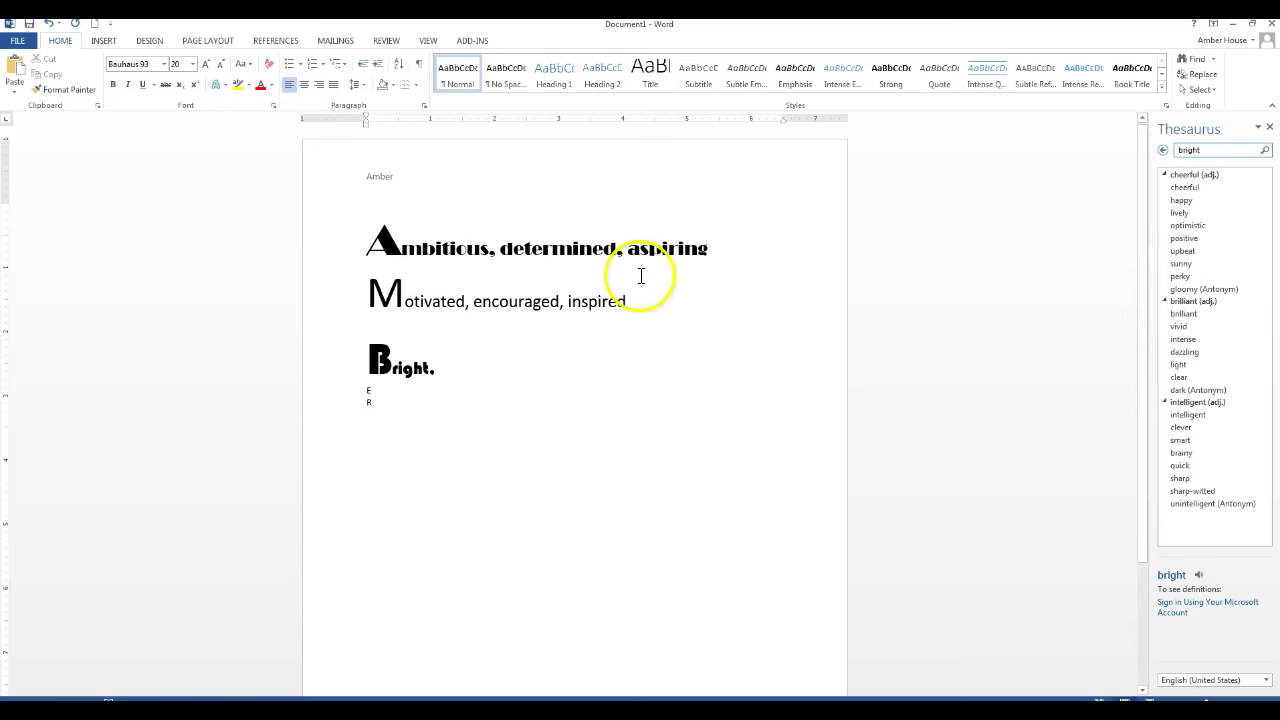
click(468, 367)
text(cheerful, positive)
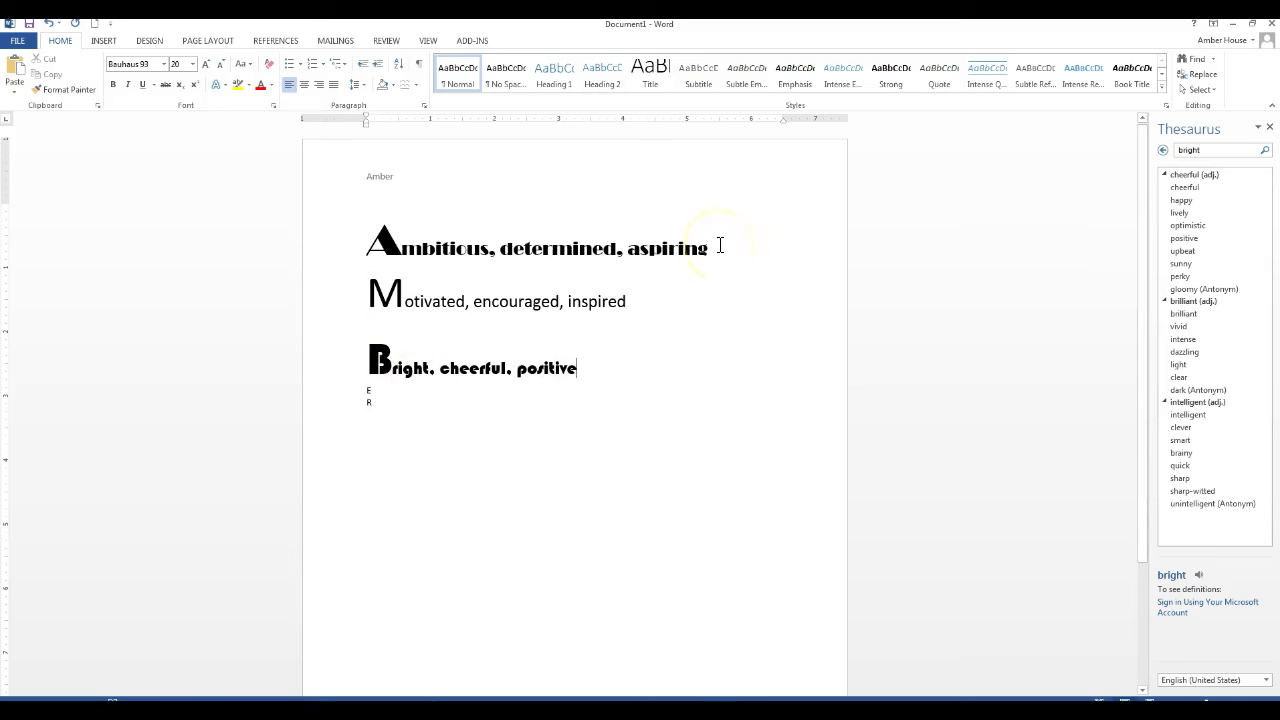
click(1269, 127)
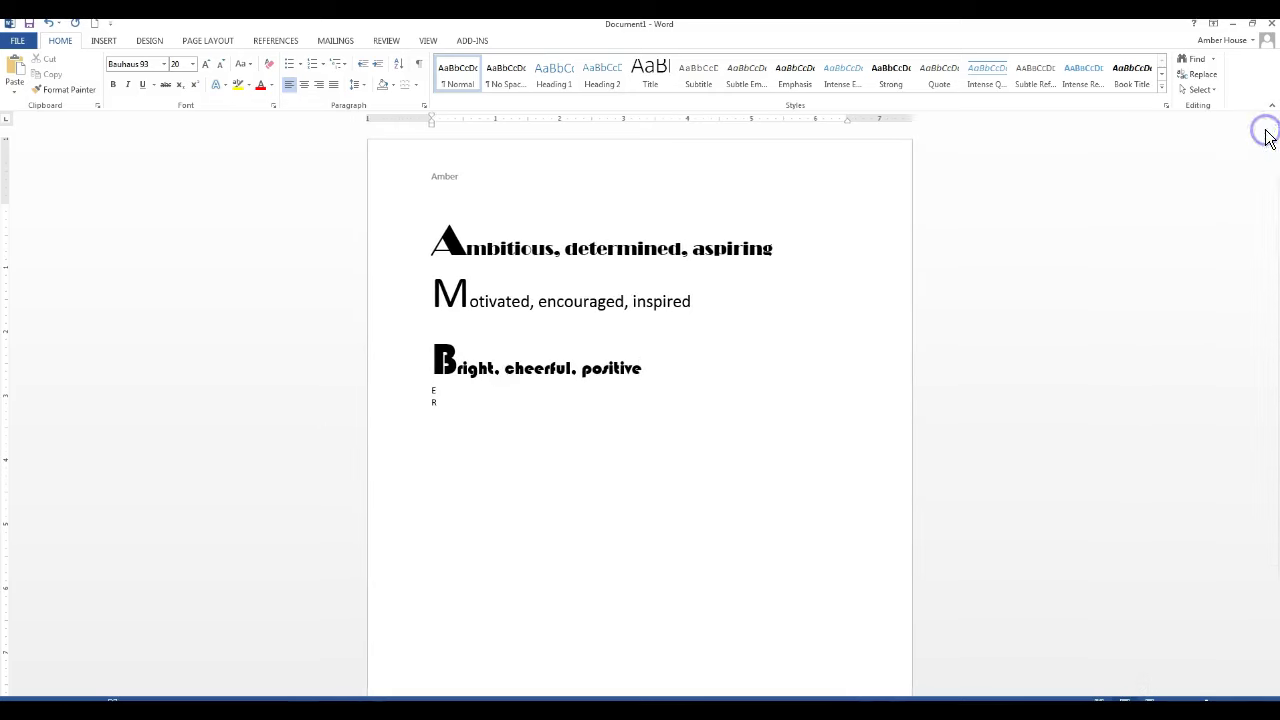
- Open the Online Pictures window from the Insert ribbon, moving it off the text
click(110, 42)
click(140, 72)
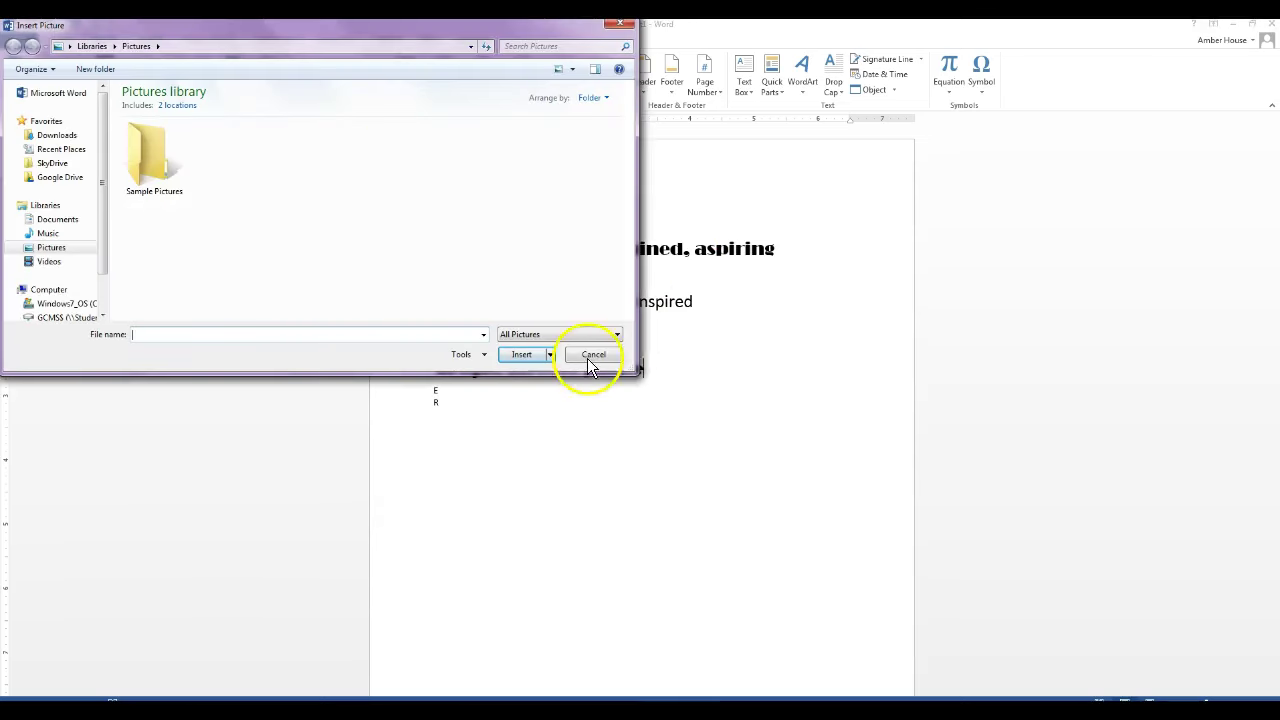
click(590, 356)
click(172, 78)
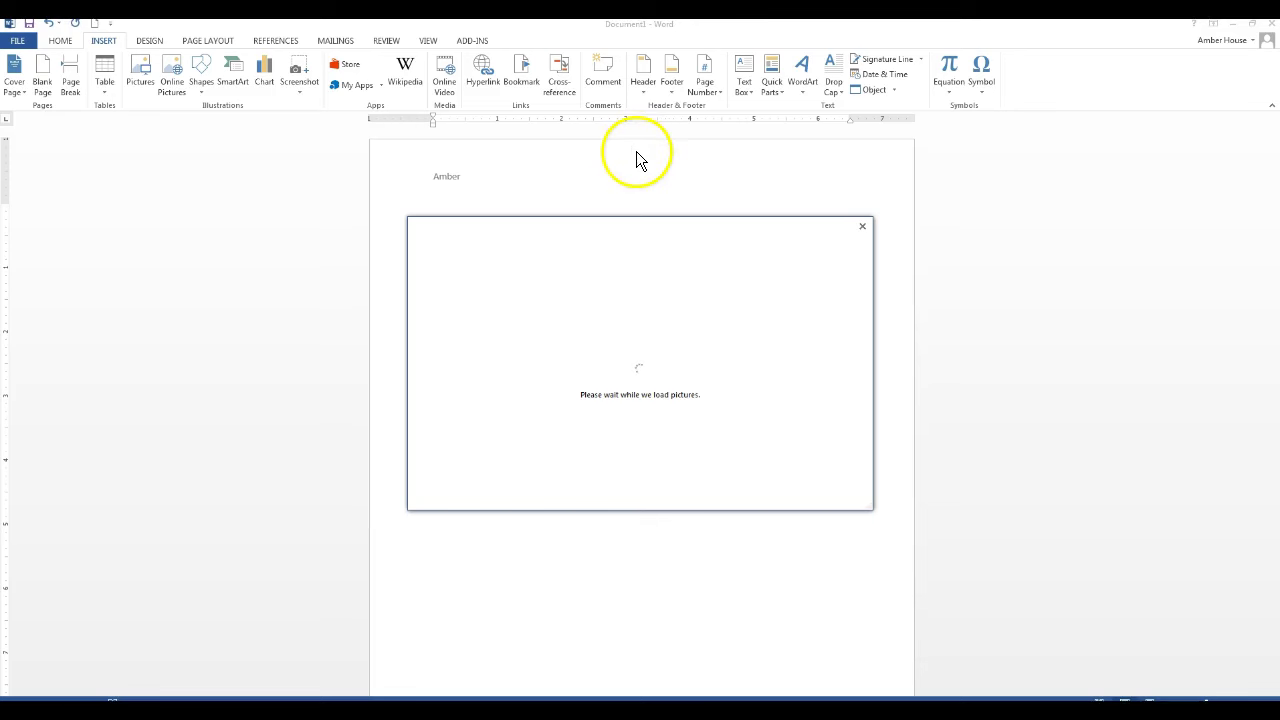
drag(774, 243, 1115, 310)
- Search Bing images for 'aspiring' and browse all the web results
click(1077, 352)
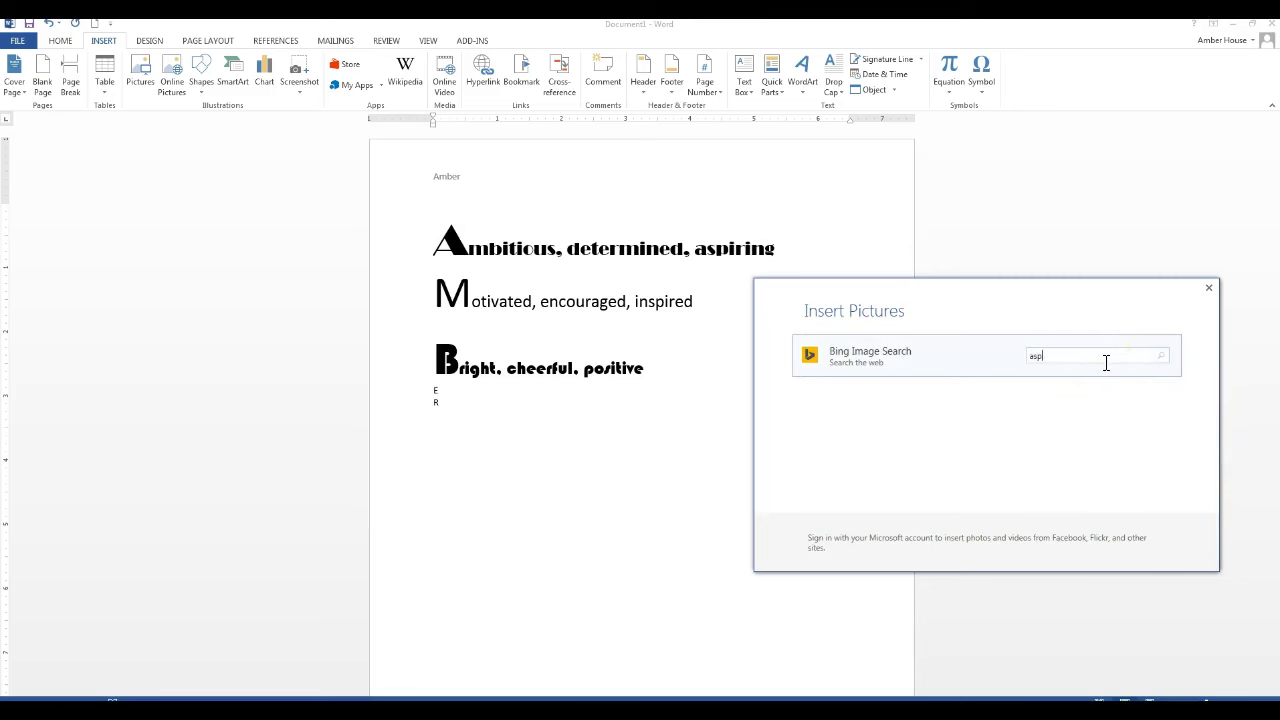
key(Return)
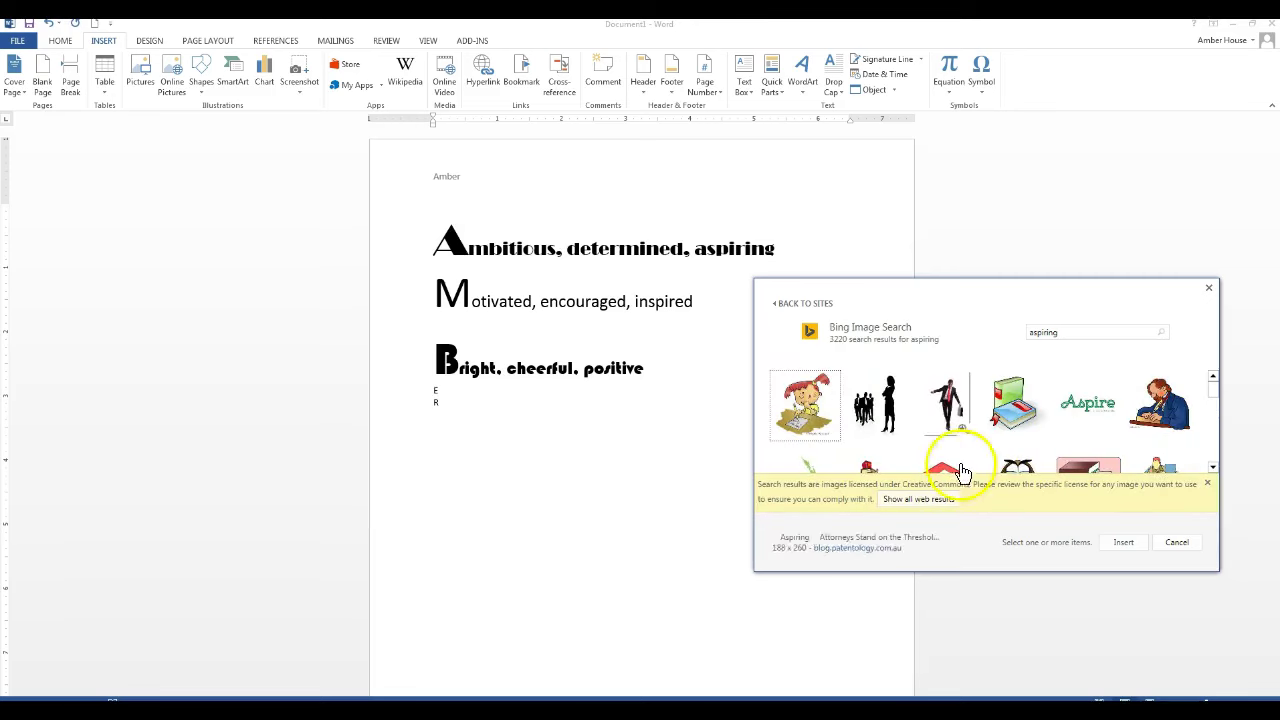
click(910, 502)
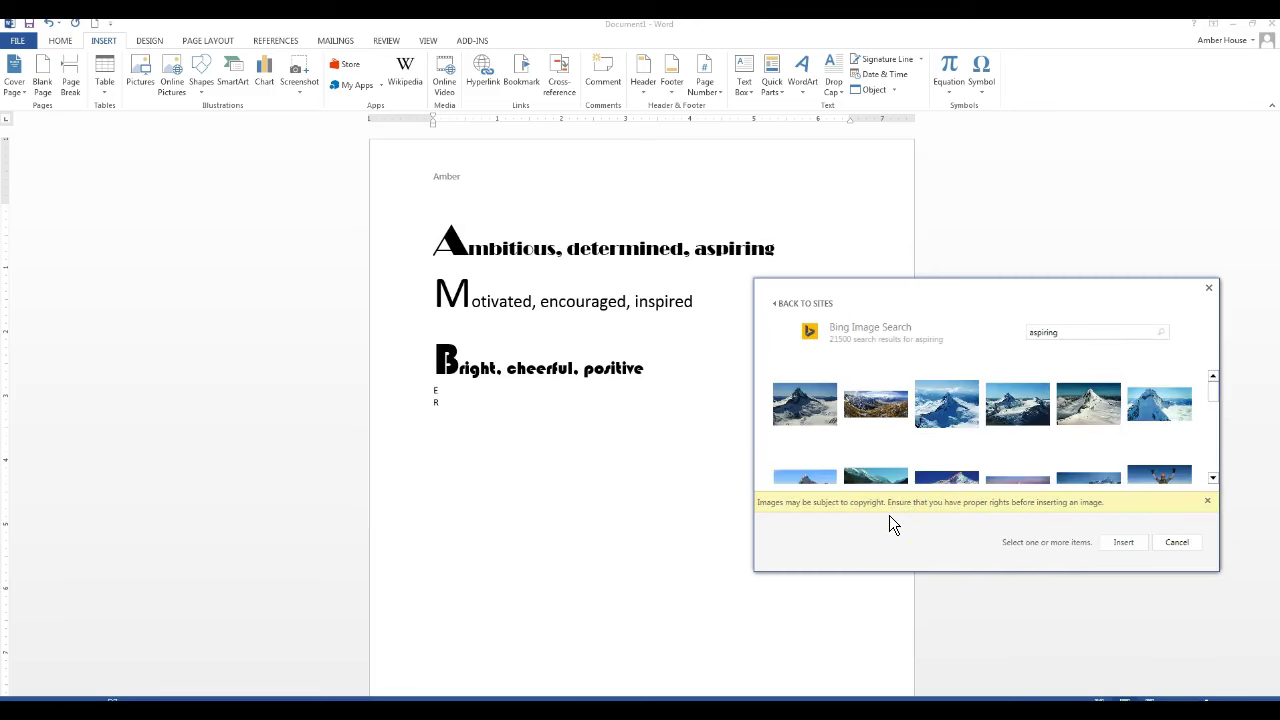
drag(1214, 400, 1215, 483)
scroll(1025, 470, down, 3)
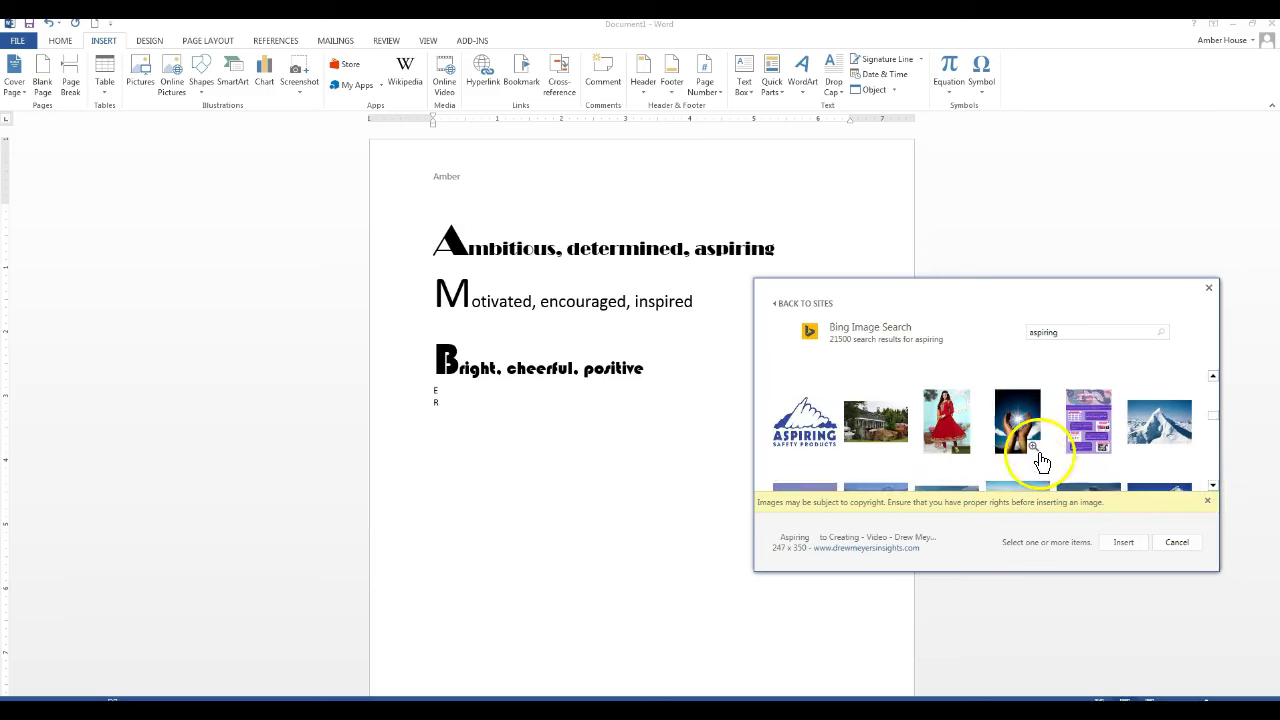
scroll(1040, 460, down, 5)
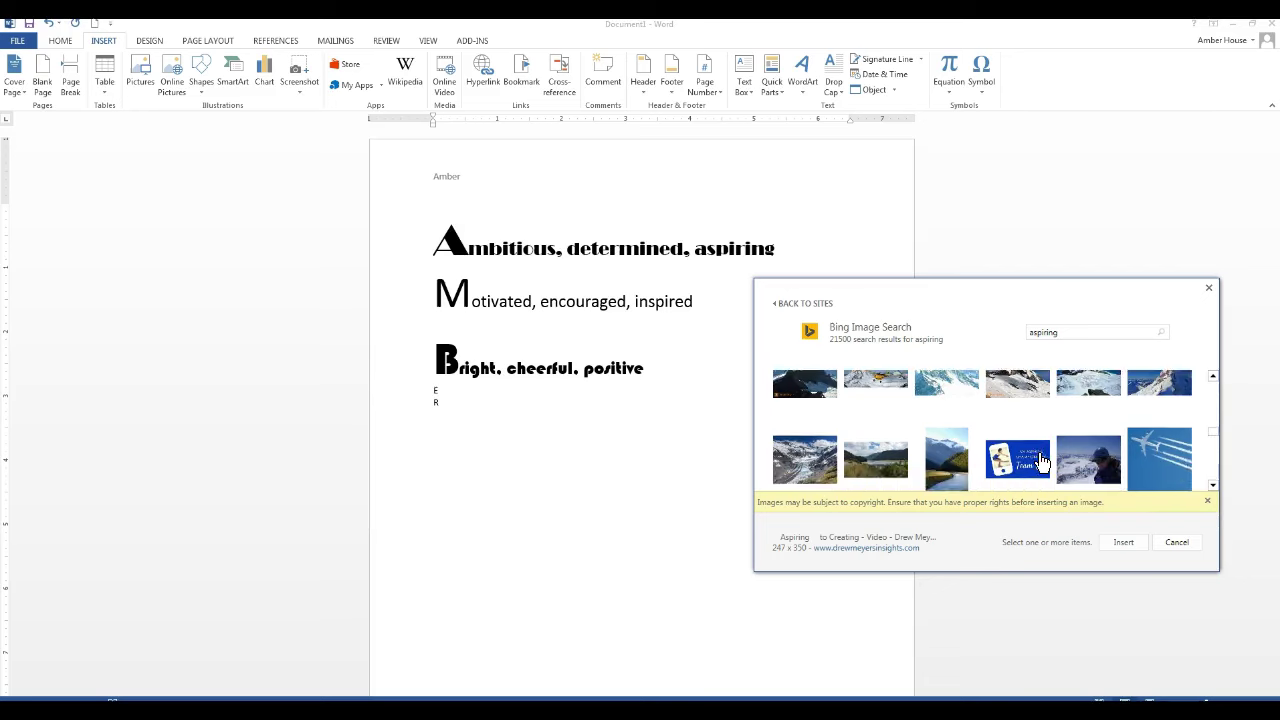
scroll(1041, 461, down, 3)
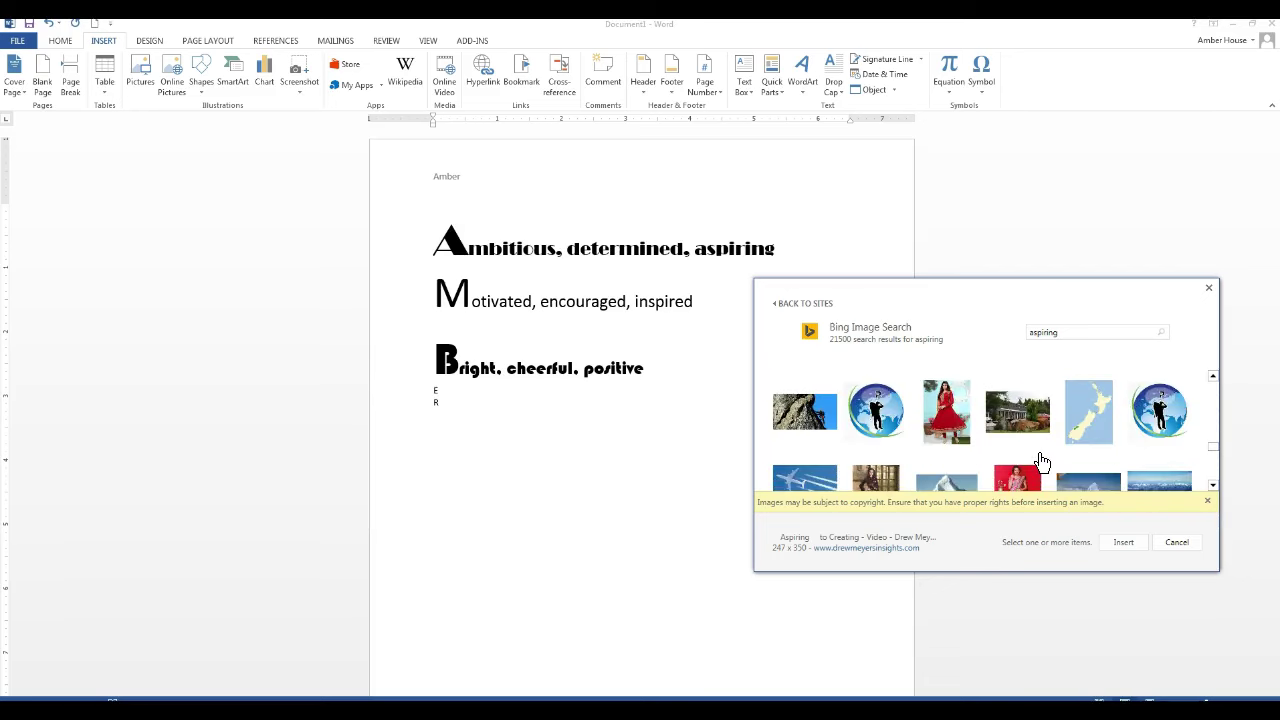
scroll(1041, 461, down, 6)
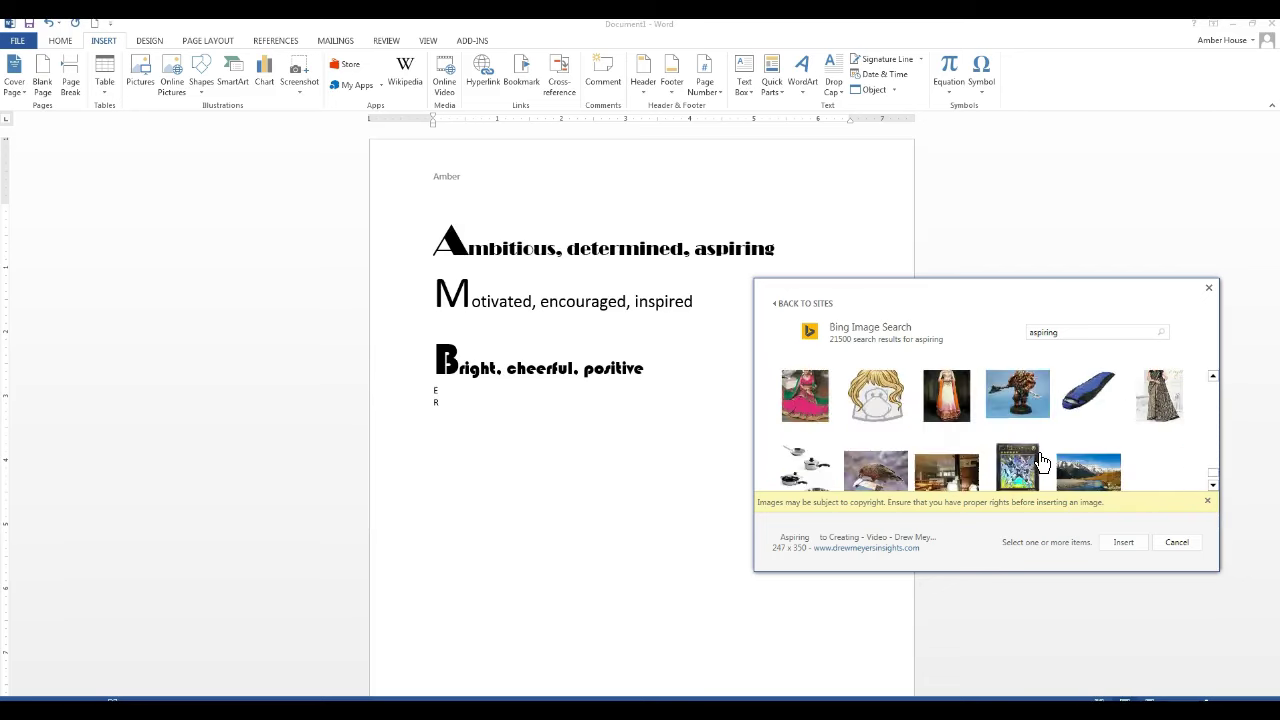
scroll(1041, 461, down, 5)
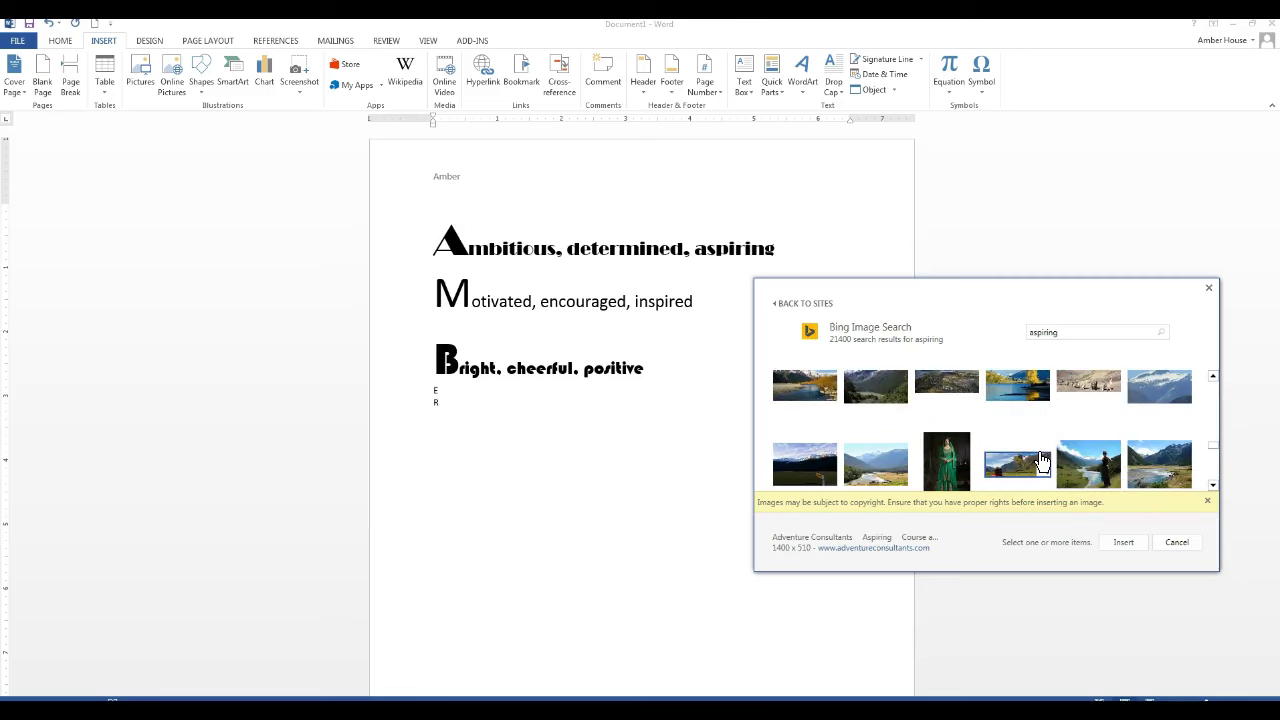
scroll(1041, 461, down, 5)
click(1097, 395)
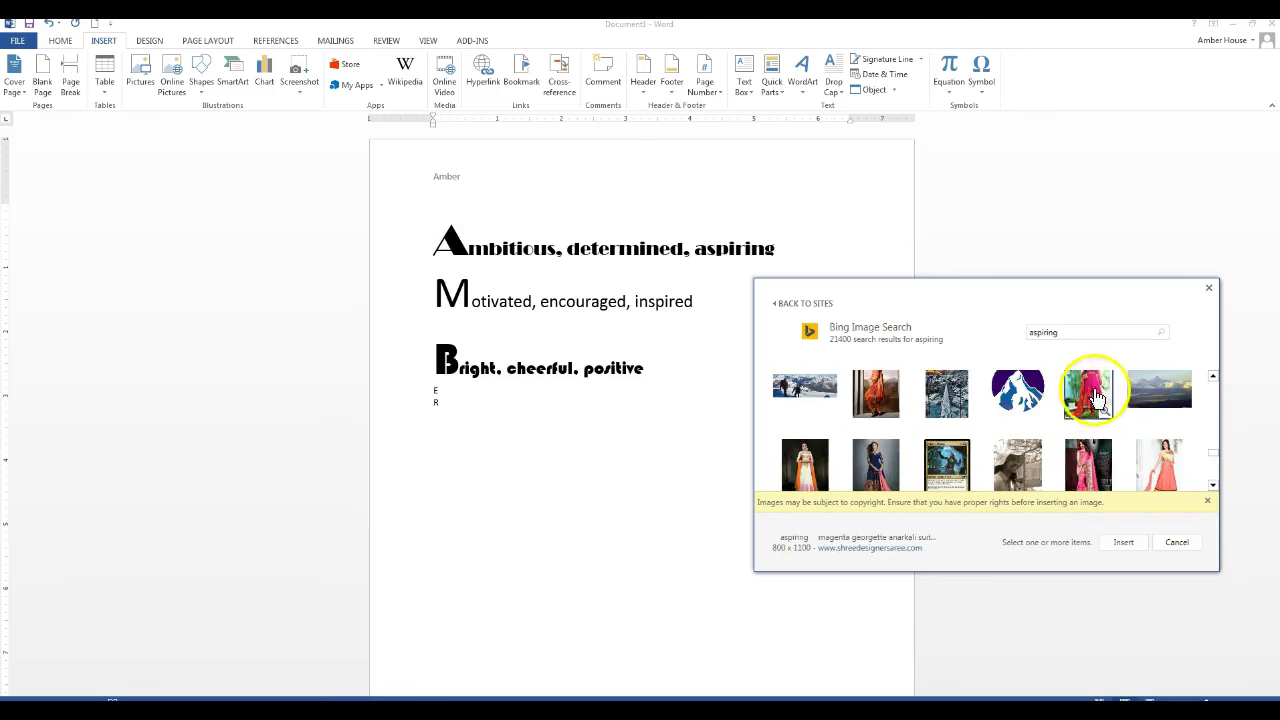
- Search for 'determined' and insert the Succeed quote picture into the document
click(1088, 331)
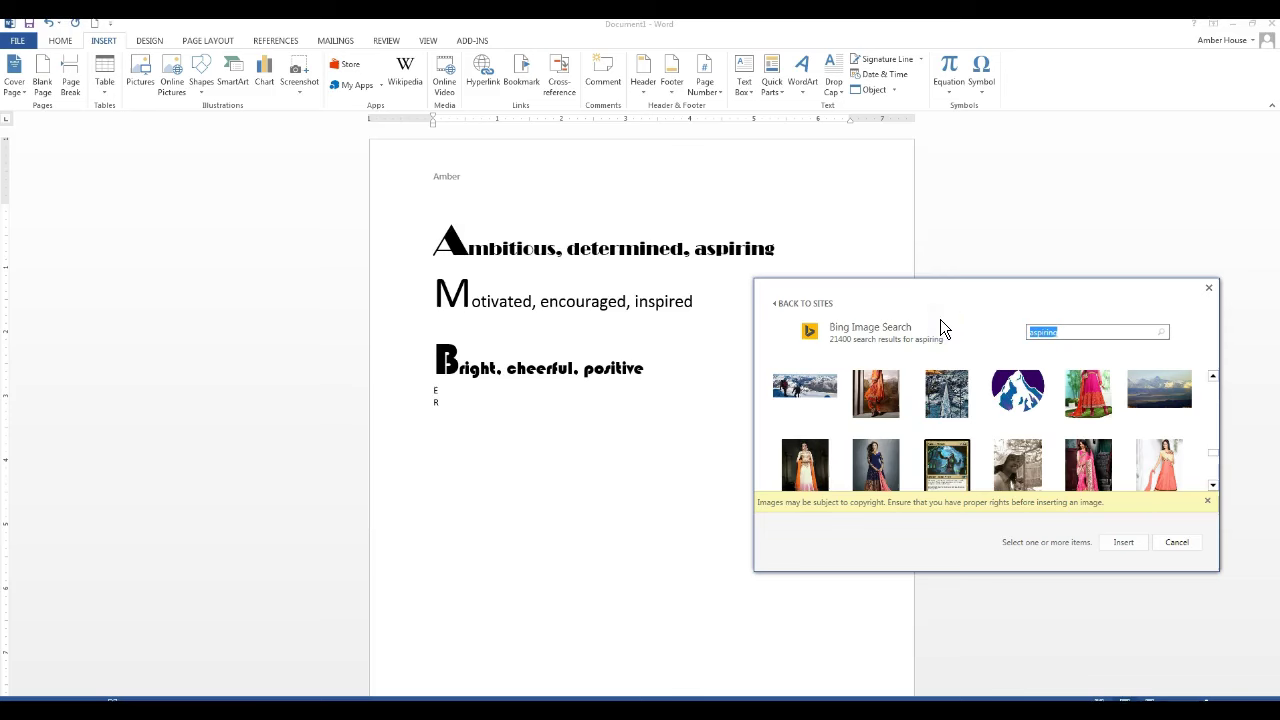
text(determined)
key(Return)
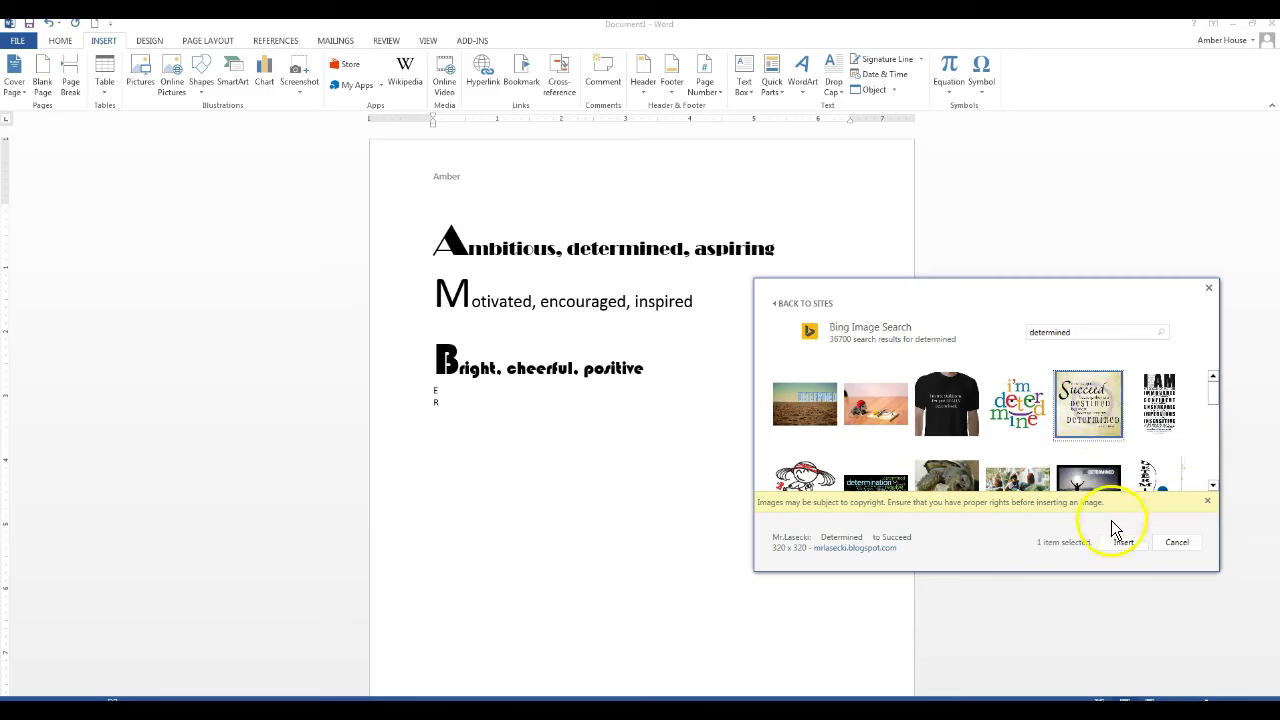
click(1105, 402)
click(1125, 542)
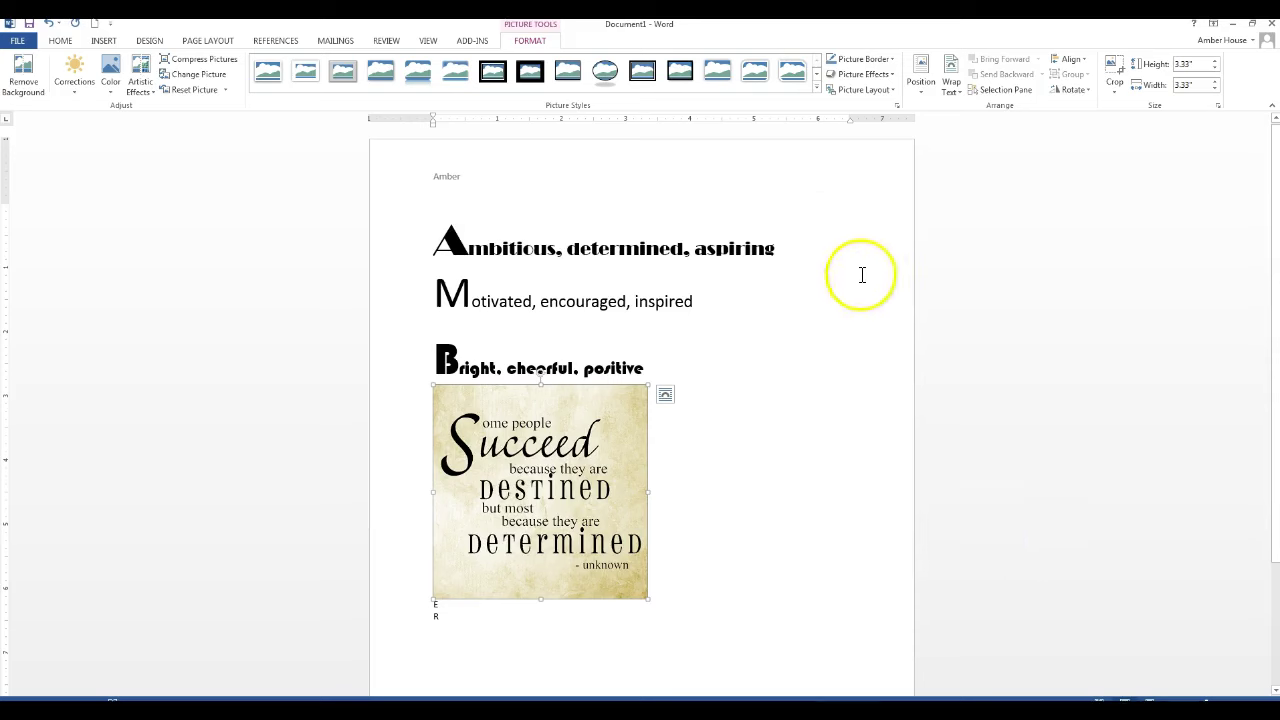
- Wrap the quote picture with text, shrink it to 1.15 inches square, and float it top right
click(919, 90)
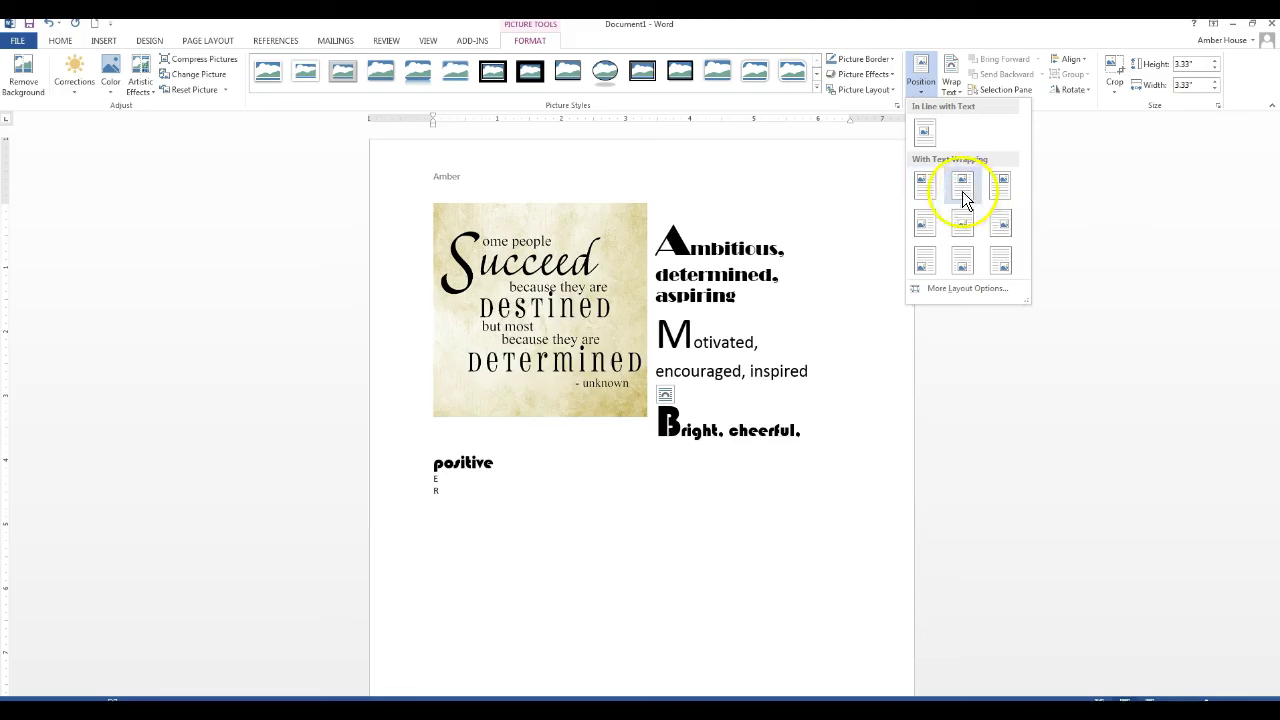
click(972, 191)
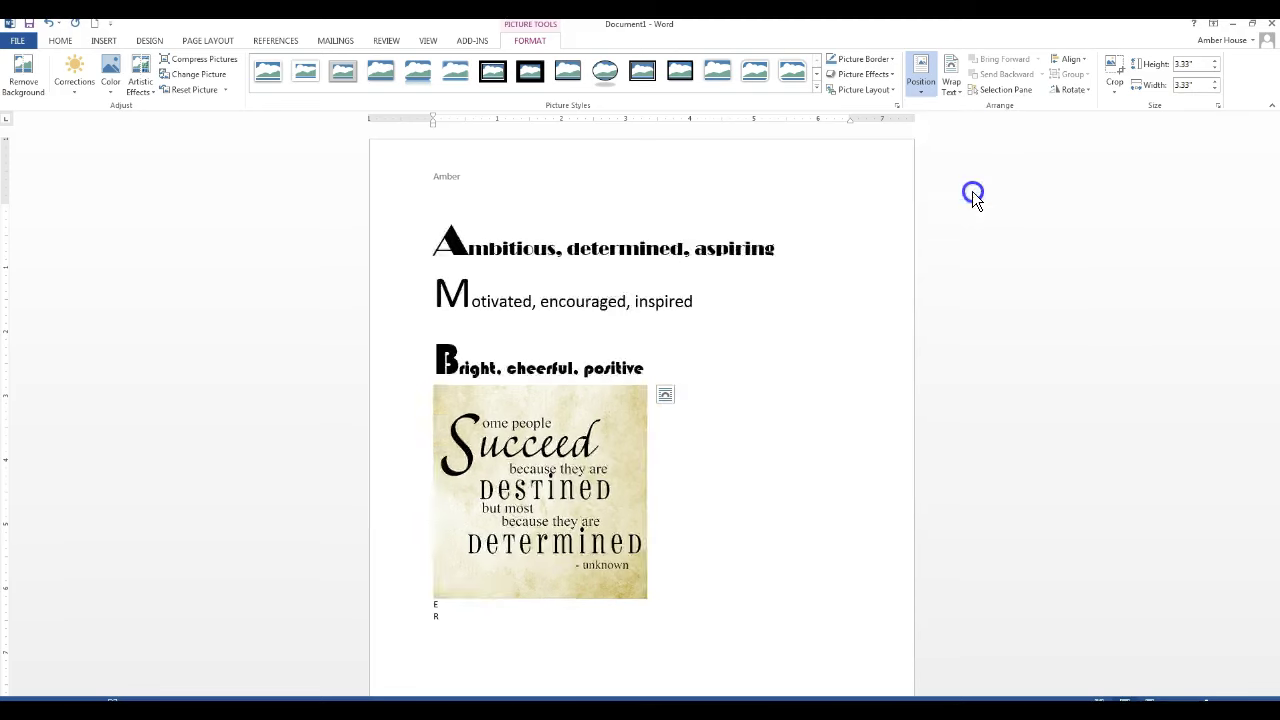
drag(531, 200, 821, 222)
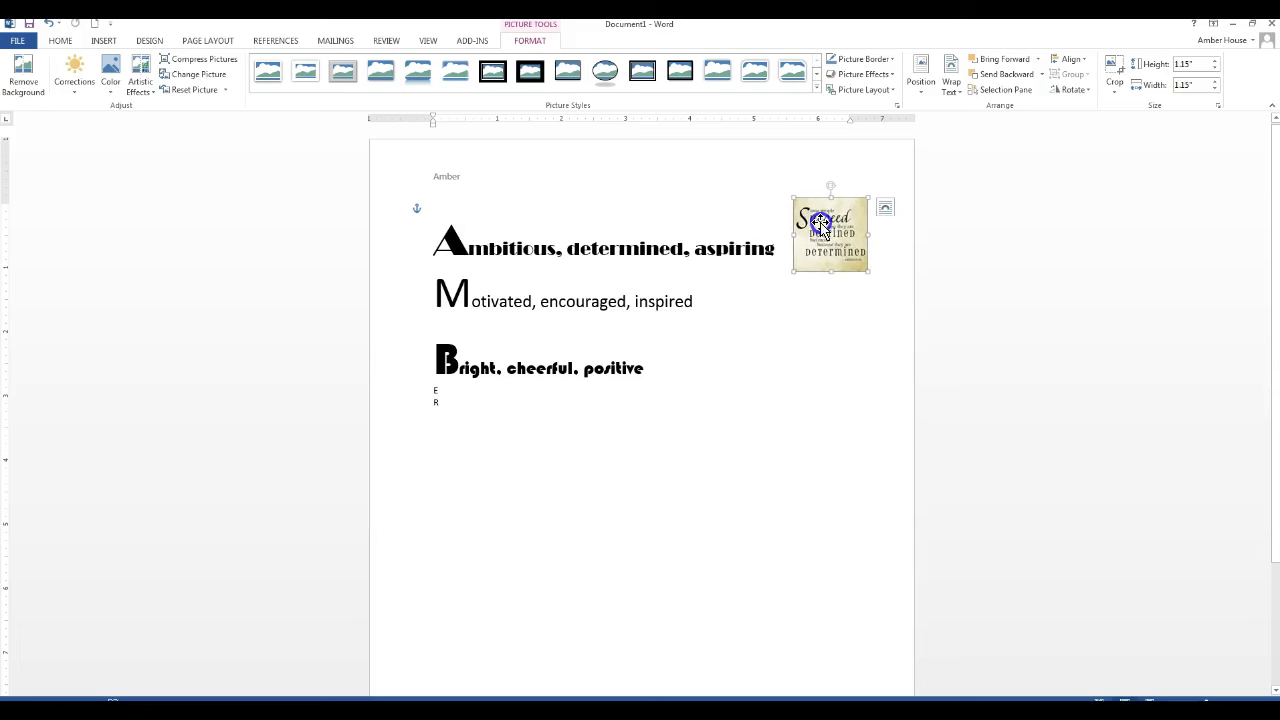
click(795, 398)
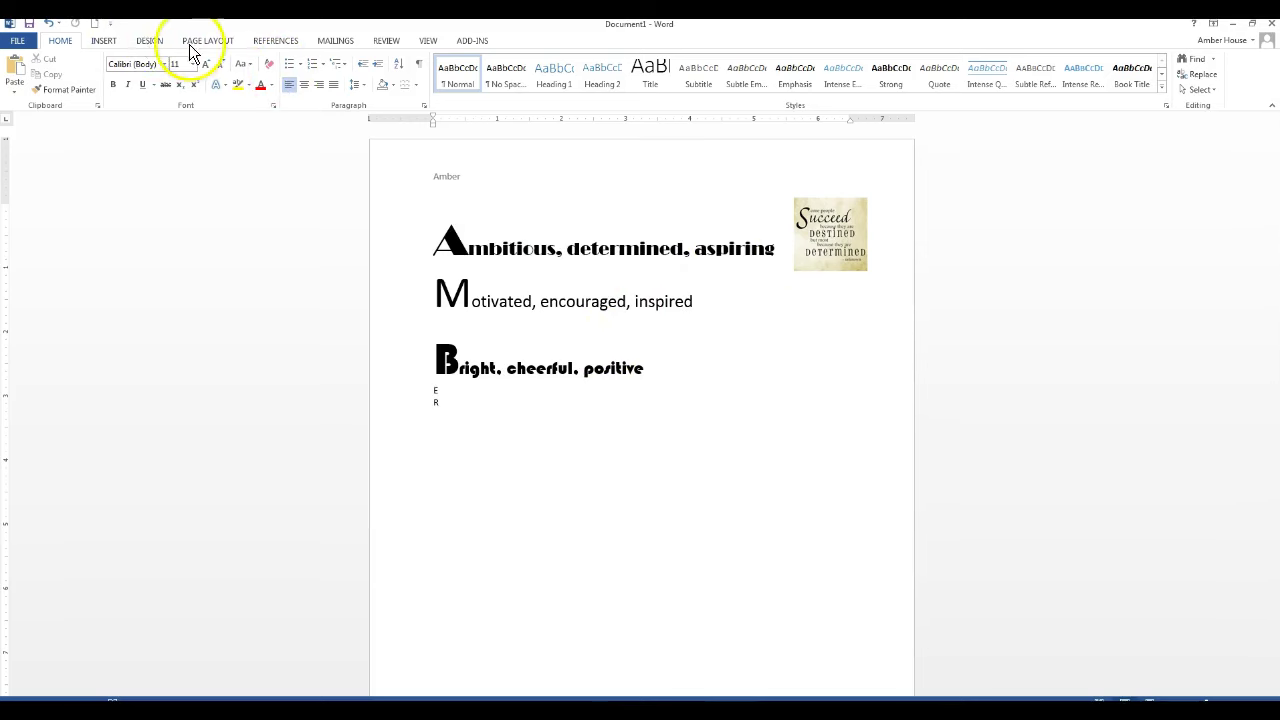
- Insert the flying superhero clip art found by an online search for 'motivated'
click(105, 42)
click(173, 70)
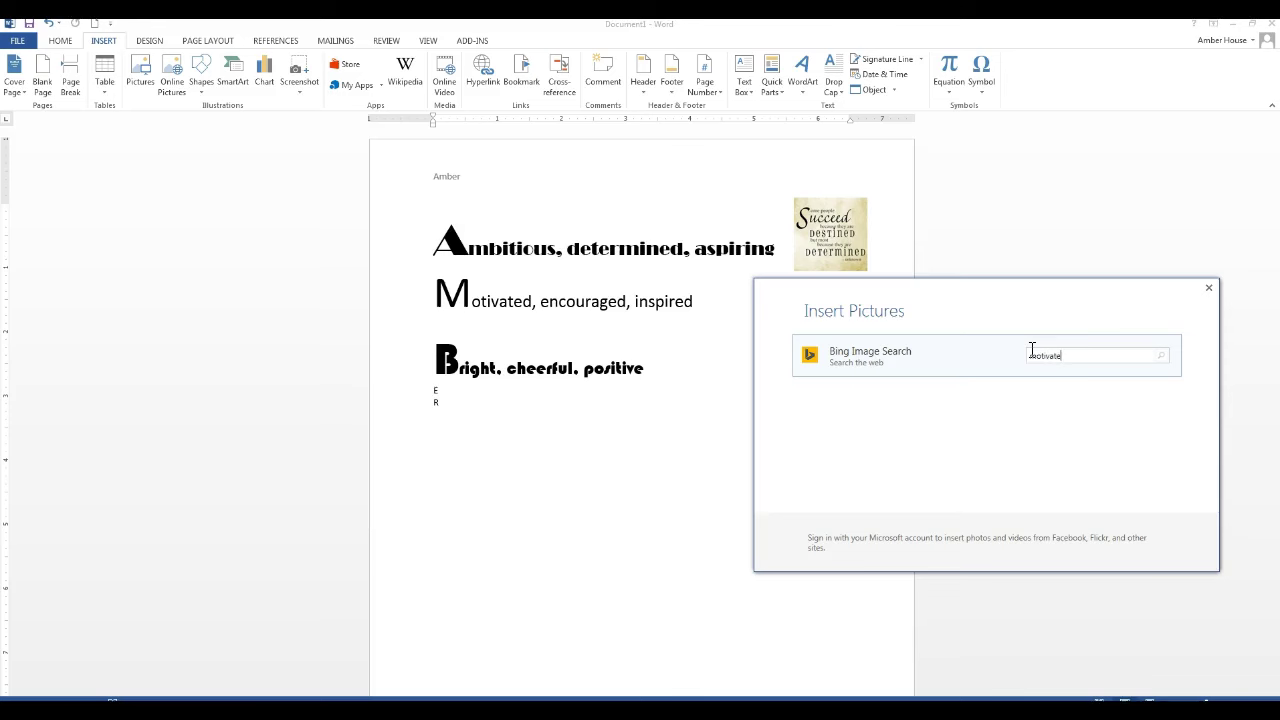
text(motivated)
key(Return)
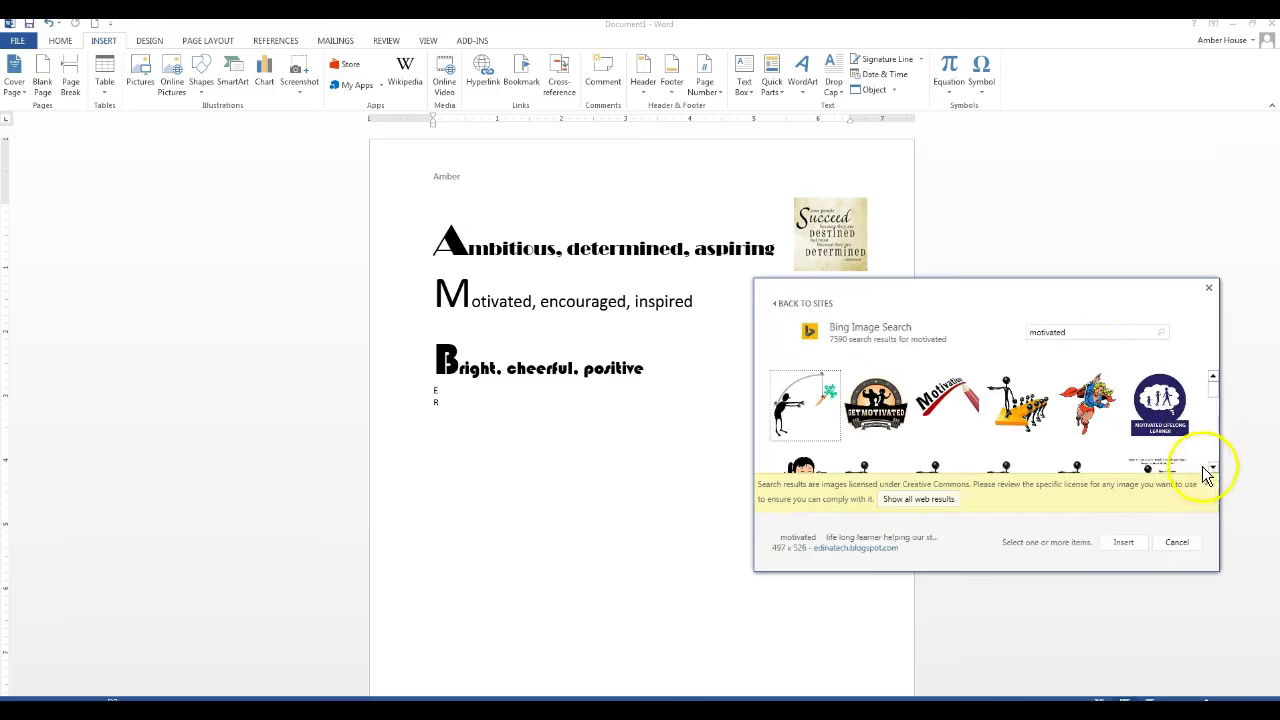
click(1090, 410)
click(1120, 542)
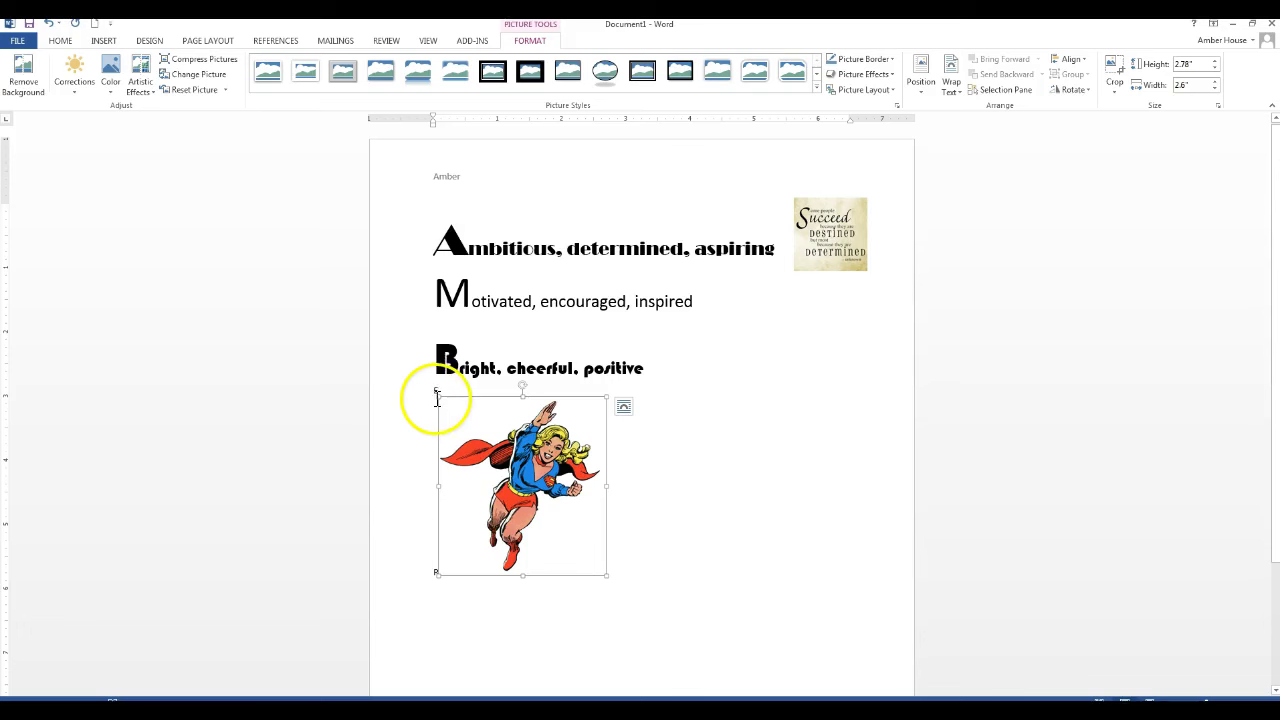
- Shrink the superhero picture to about 1.15 by 1.11 inches and wrap it beside the Motivated line
drag(436, 397, 514, 472)
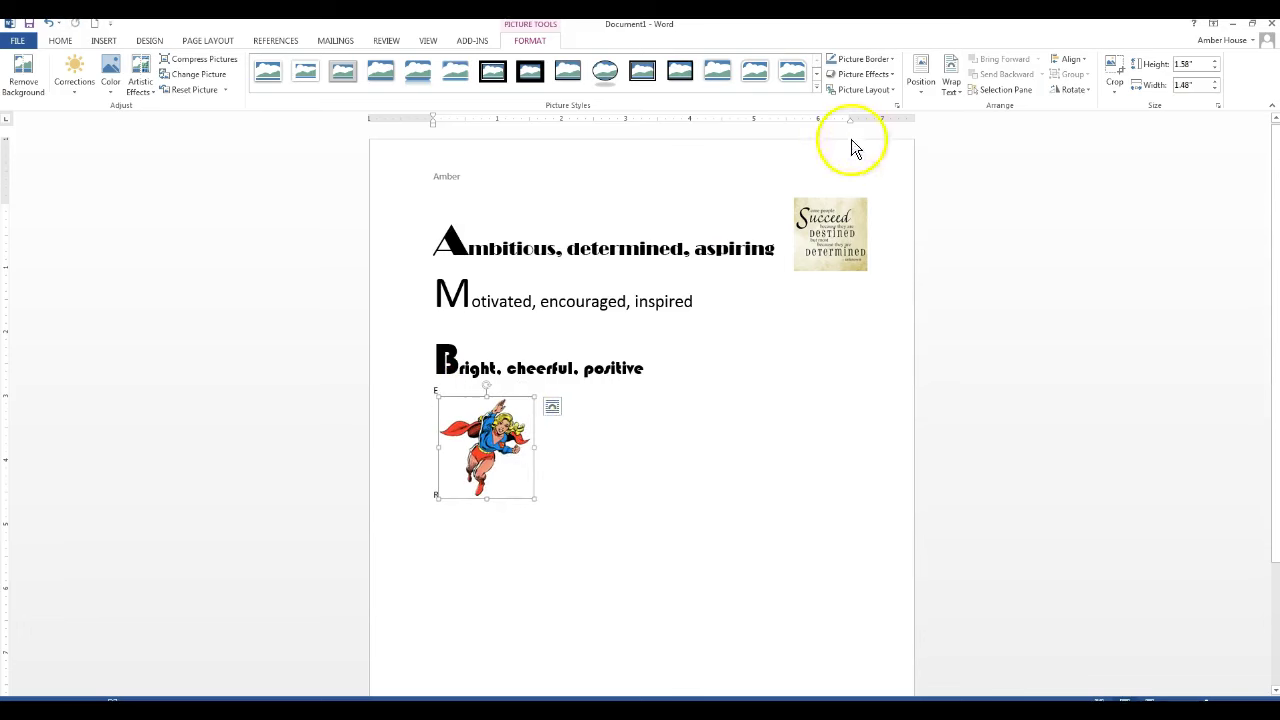
click(931, 90)
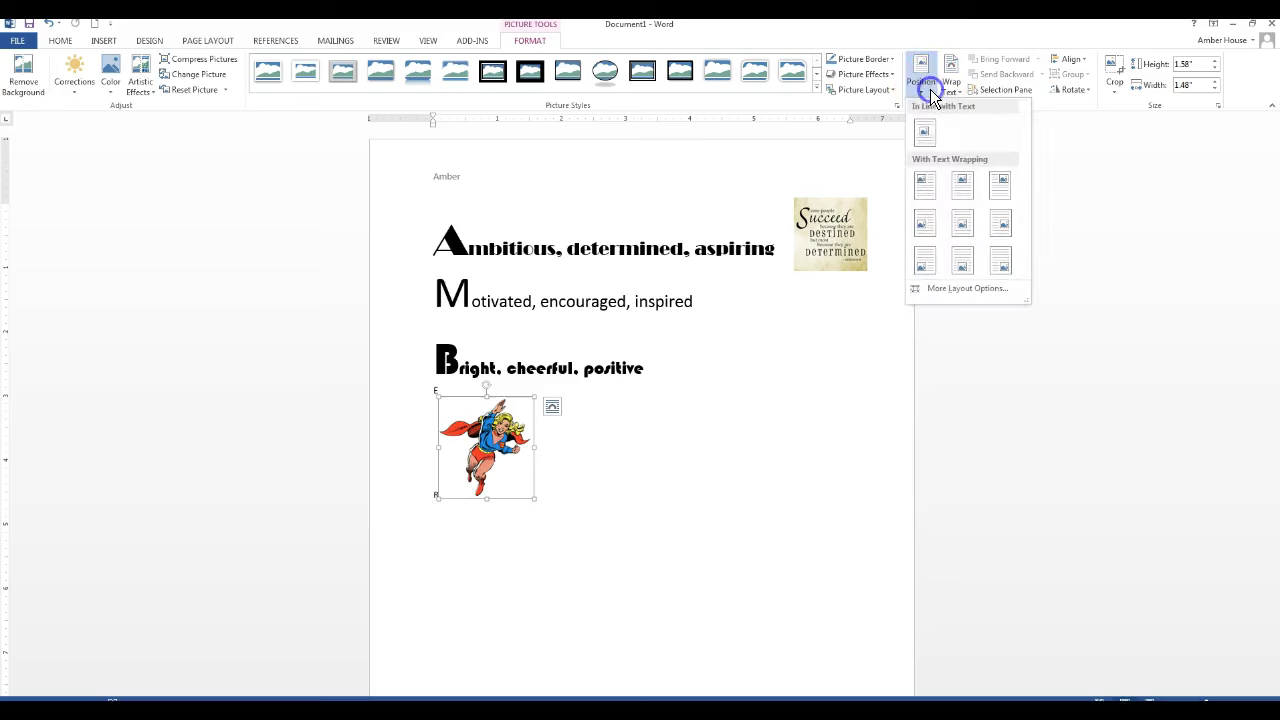
click(928, 196)
drag(540, 228, 730, 303)
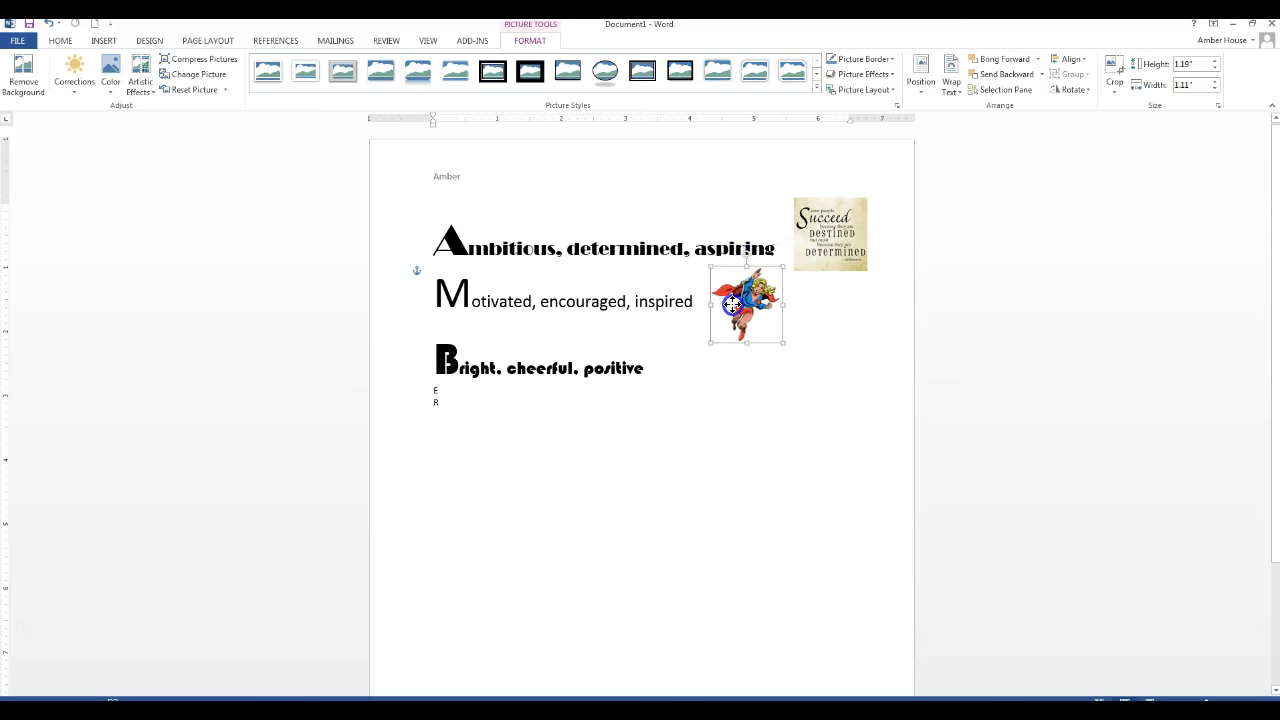
click(797, 420)
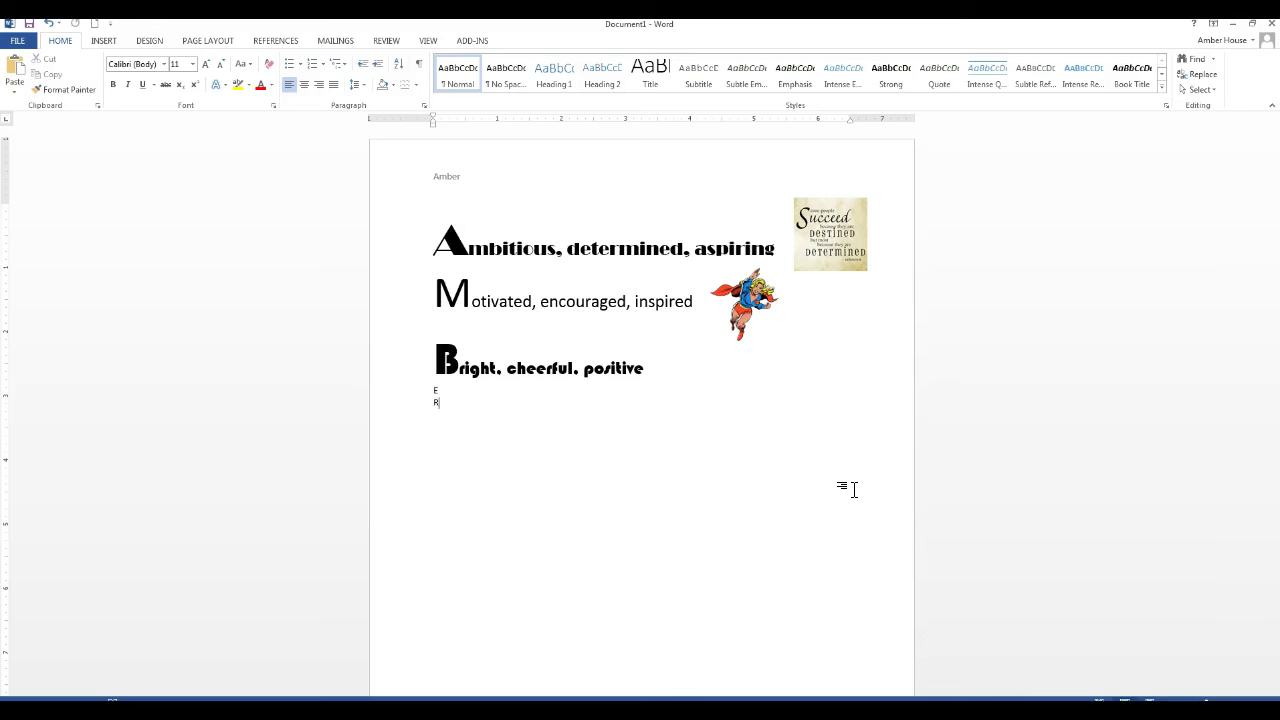
- Apply the Normal margins preset from Page Layout, giving 1-inch margins all round
click(212, 42)
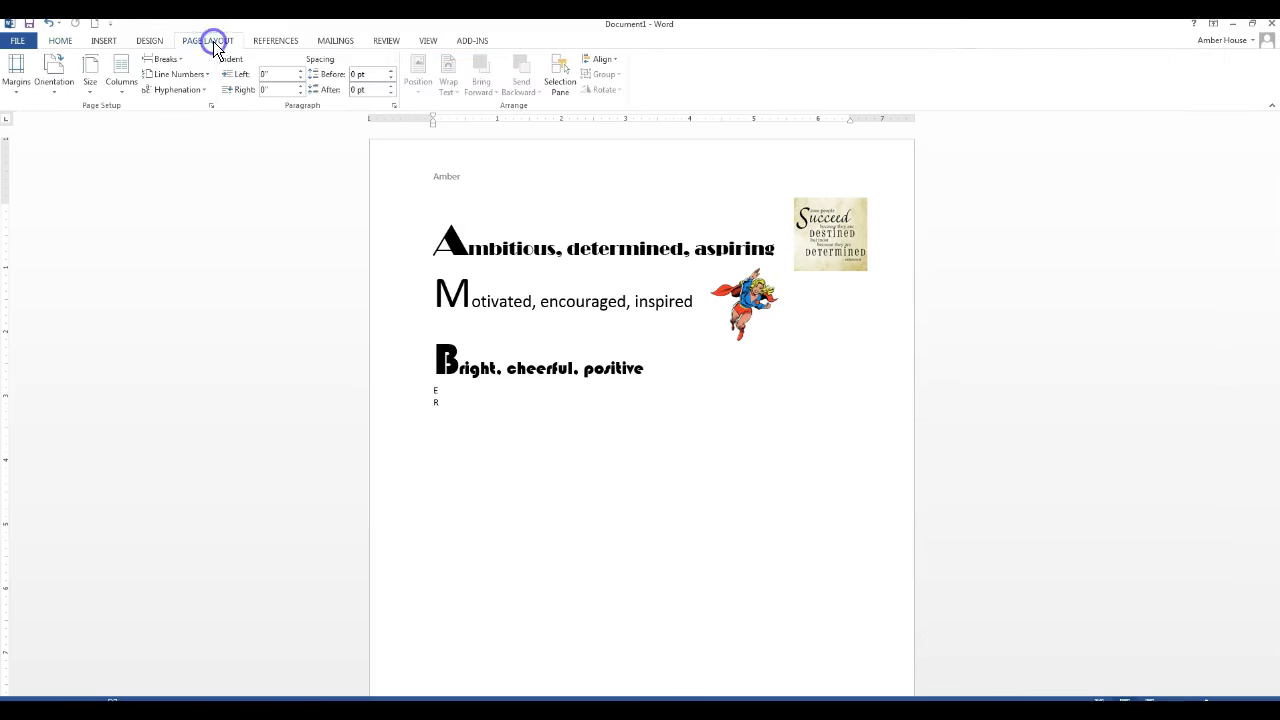
click(15, 90)
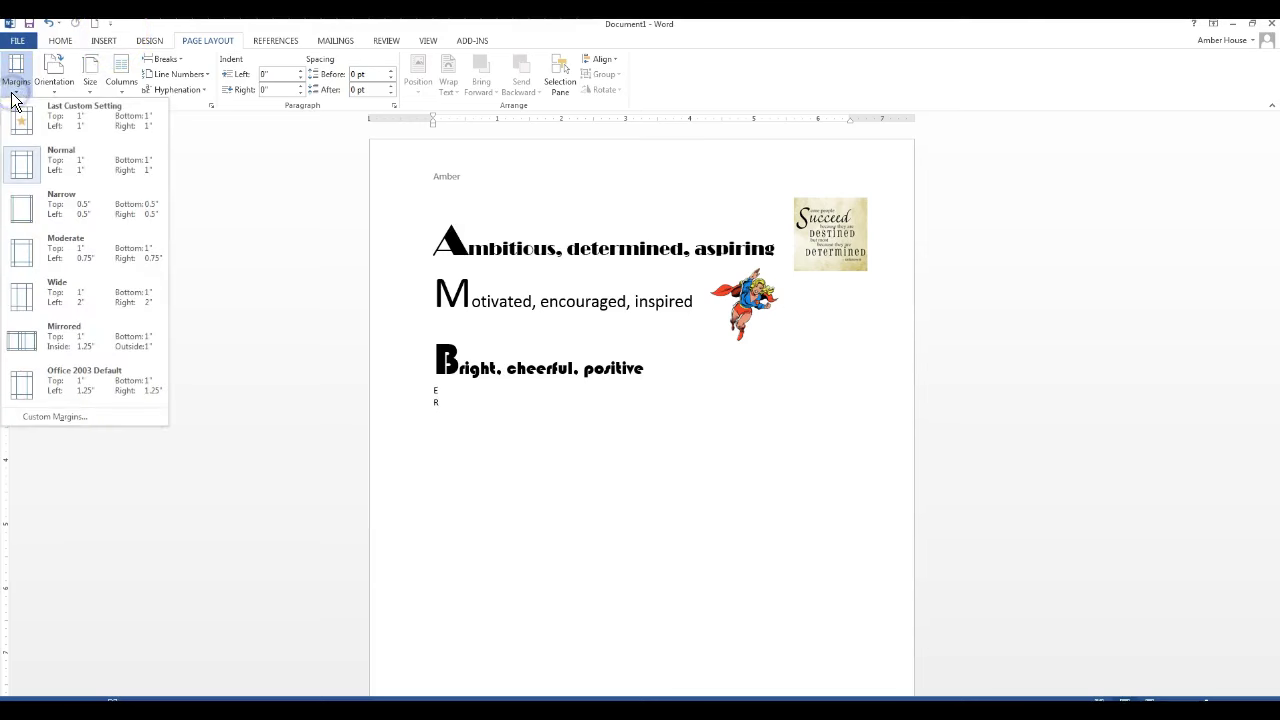
click(80, 167)
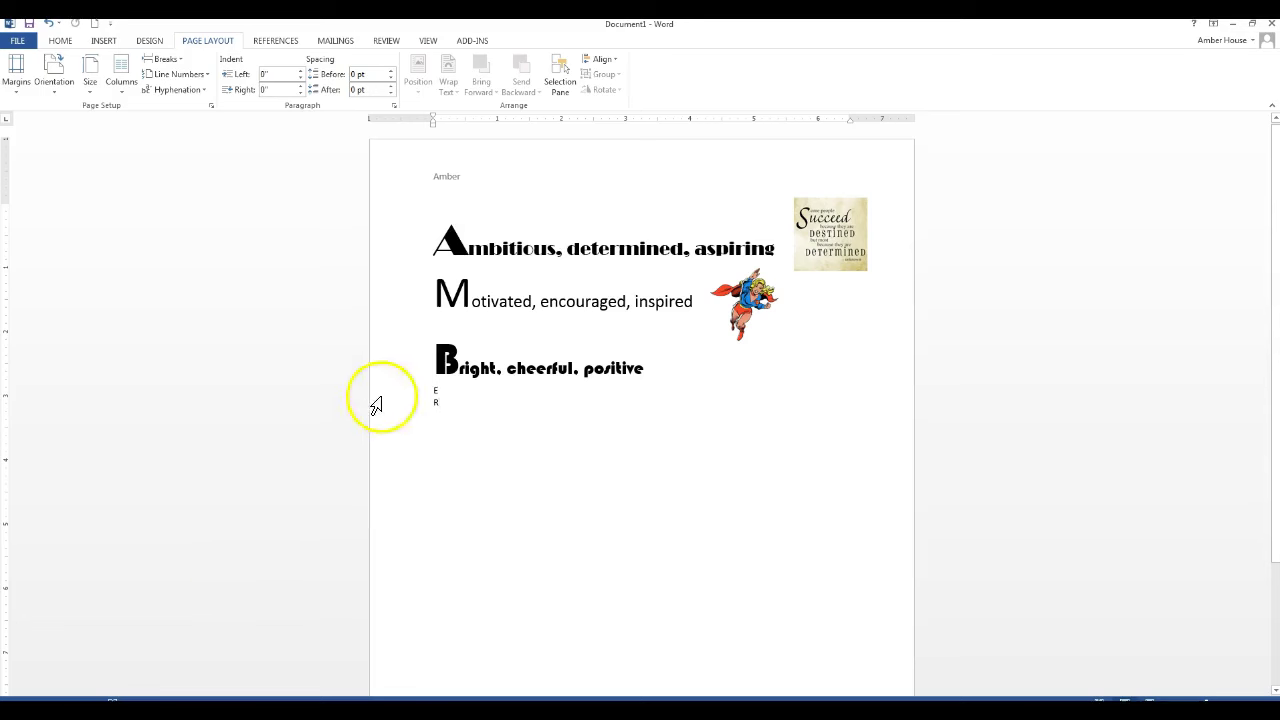
- Select the E initial on the line below Bright
double_click(435, 389)
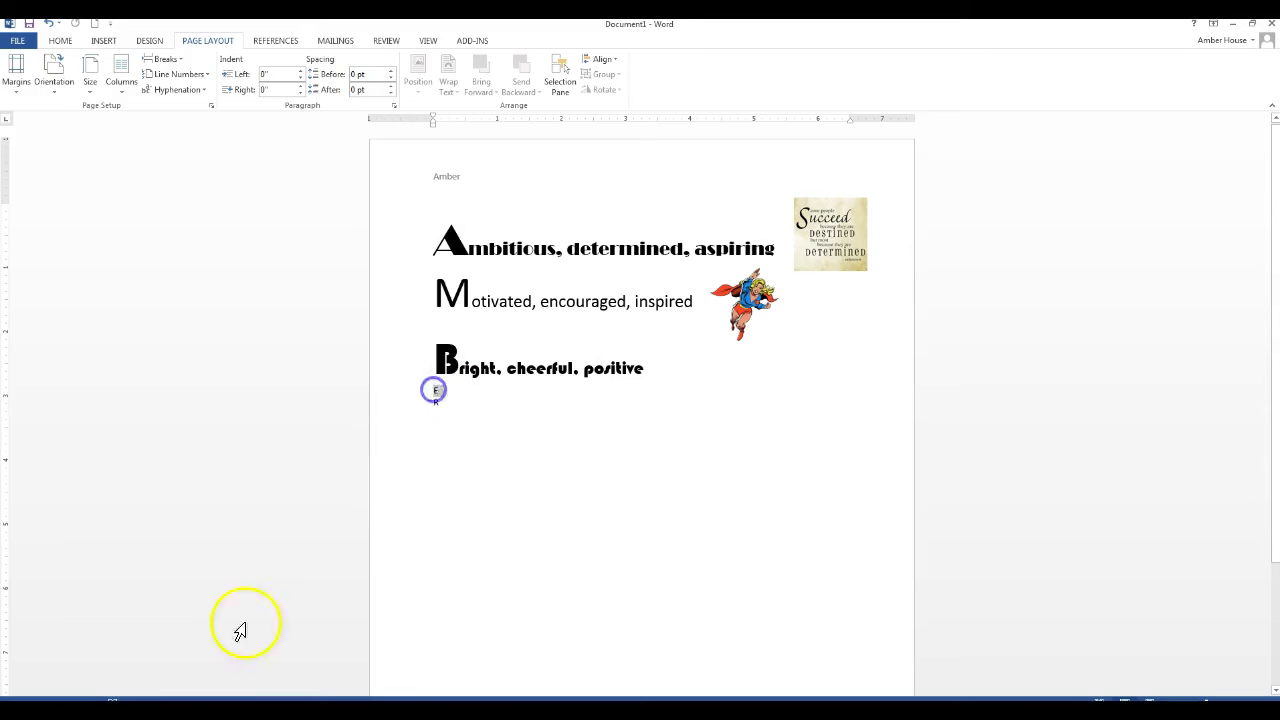